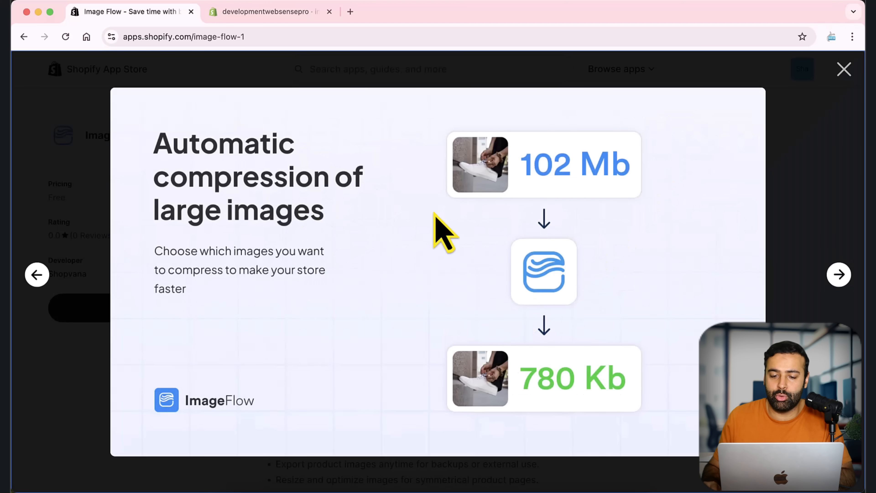
- Look through the screenshots in the Image Flow app listing's gallery, including automatic compression and matching criteria, and close the gallery
key("Right")
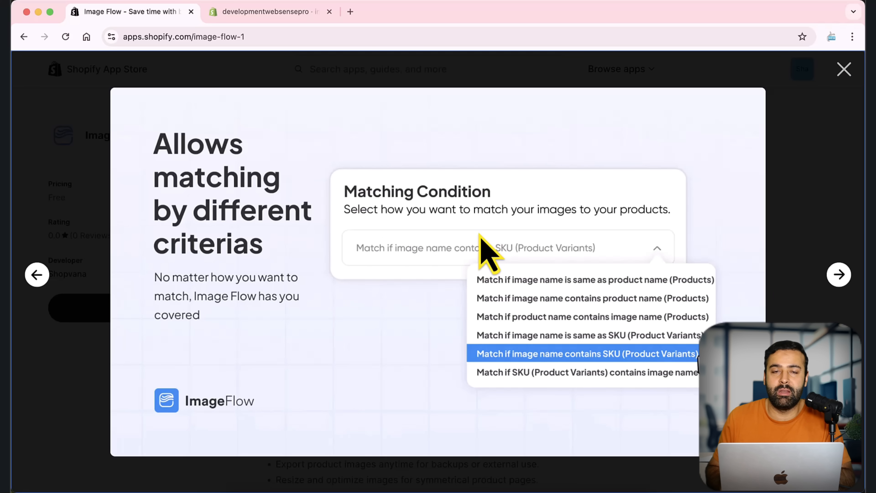
key("Right")
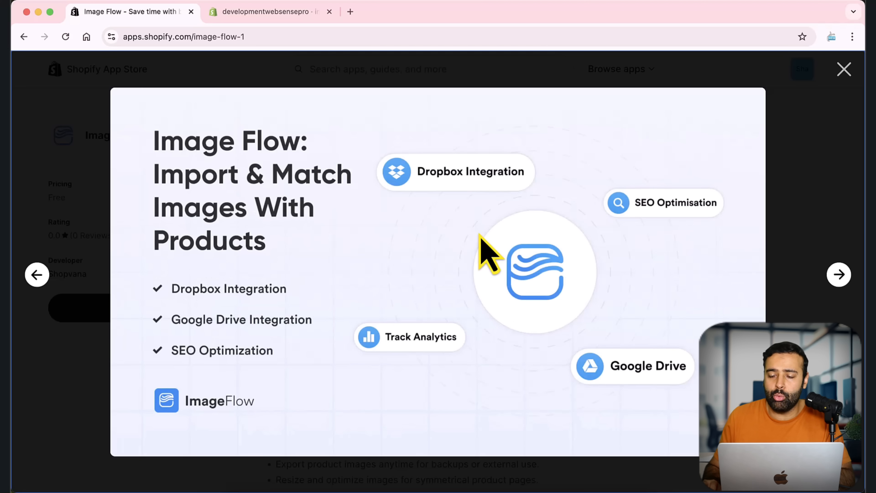
left_click(844, 70)
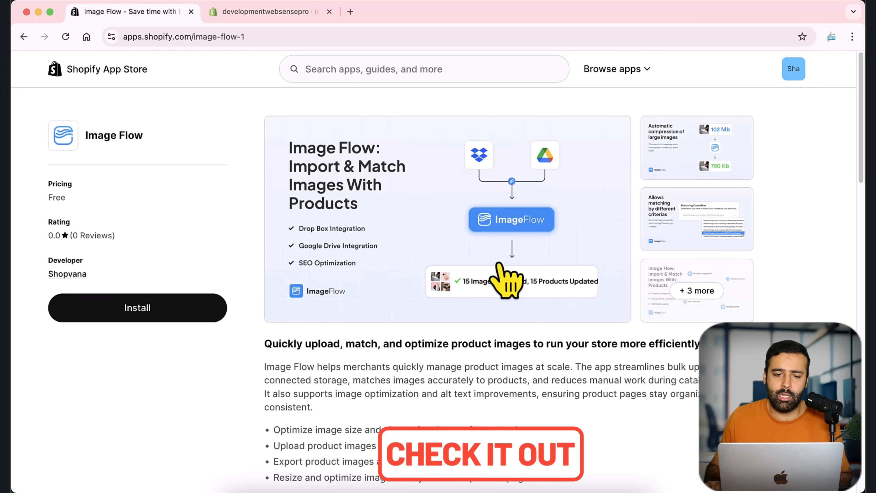
- Switch to the store admin and review the image-flow dashboard's statistics and charts
left_click(250, 14)
mouse_move(362, 193)
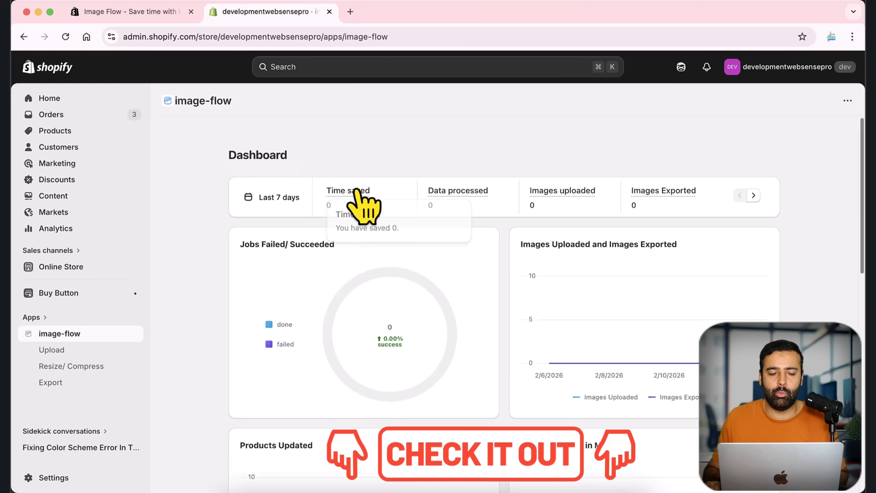
scroll(491, 151, "down", 6)
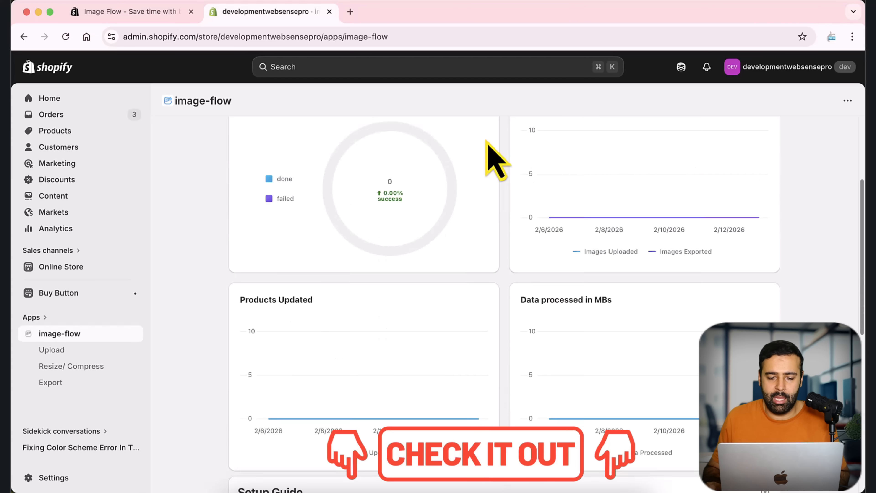
scroll(491, 172, "down", 7)
scroll(497, 200, "up", 13)
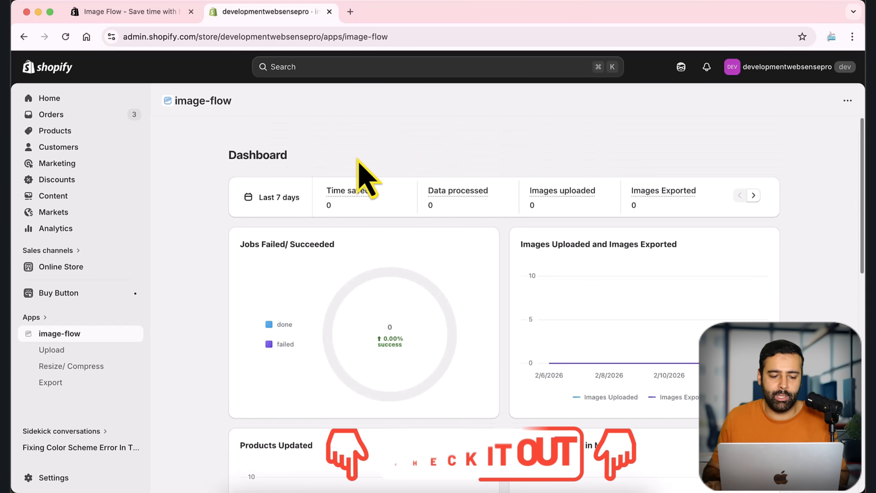
- Open image-flow's Upload page and compare the Dropbox and local upload sources, returning to Google
left_click(105, 352)
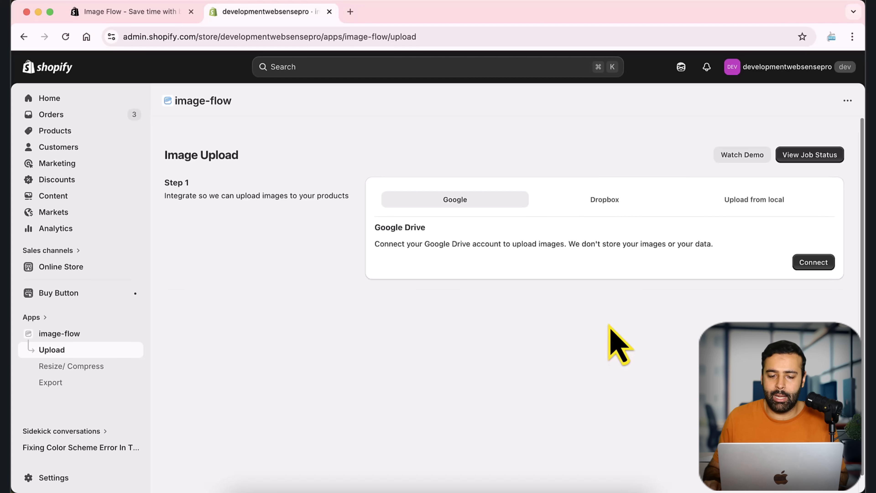
left_click(597, 205)
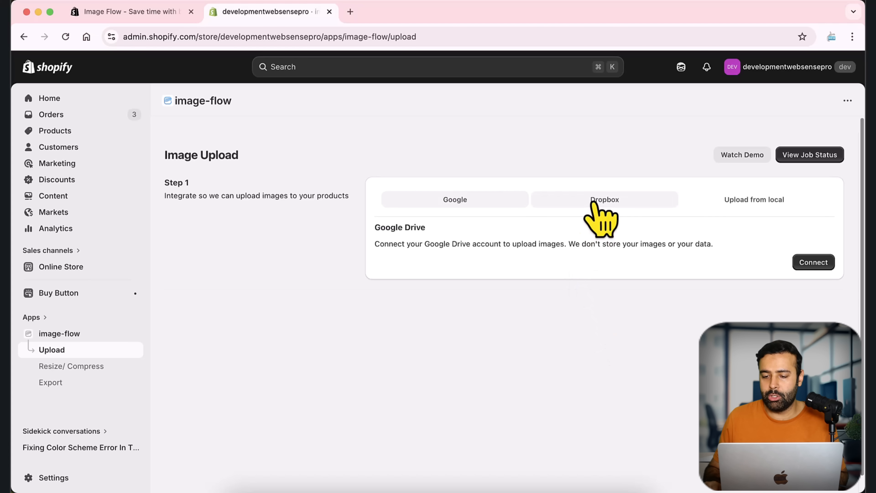
left_click(755, 203)
left_click(459, 204)
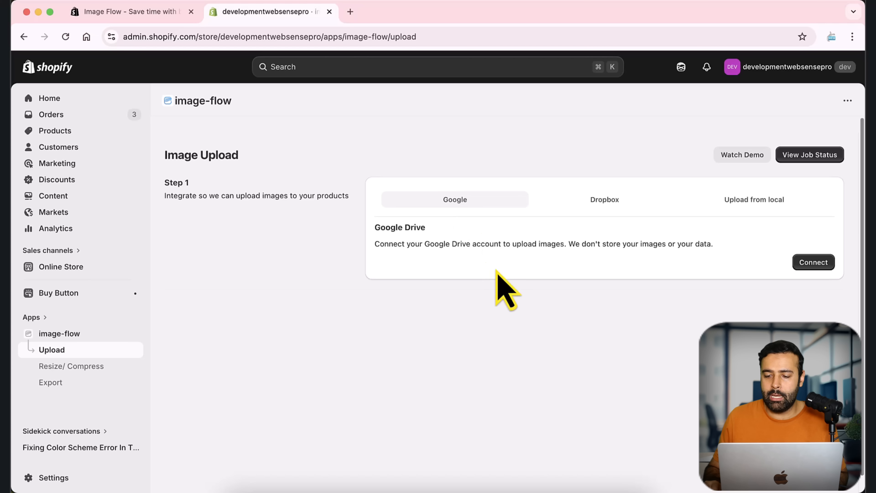
- Connect Google Drive to Image Flow by choosing the Google account and granting the requested access
left_click(803, 265)
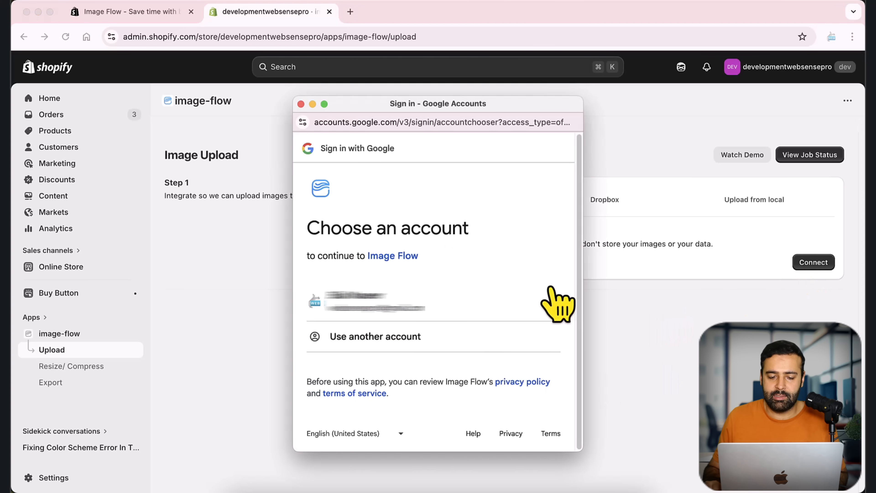
left_click(395, 316)
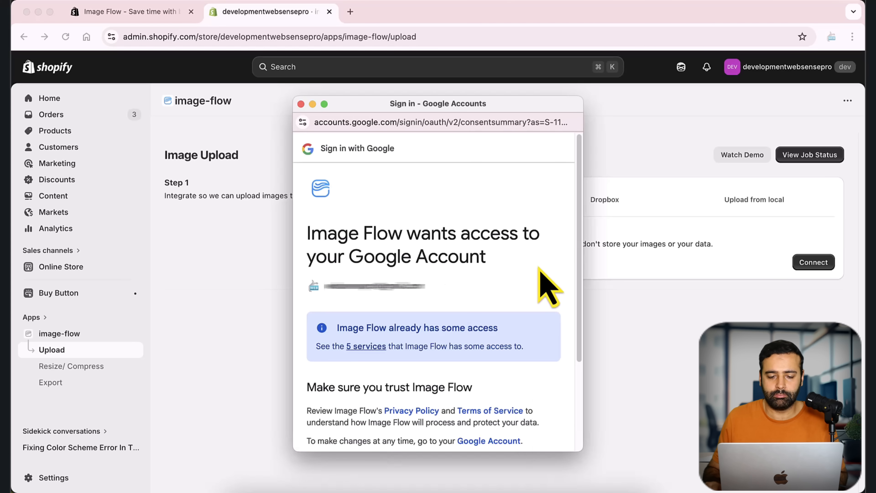
scroll(539, 268, "down", 5)
left_click(512, 401)
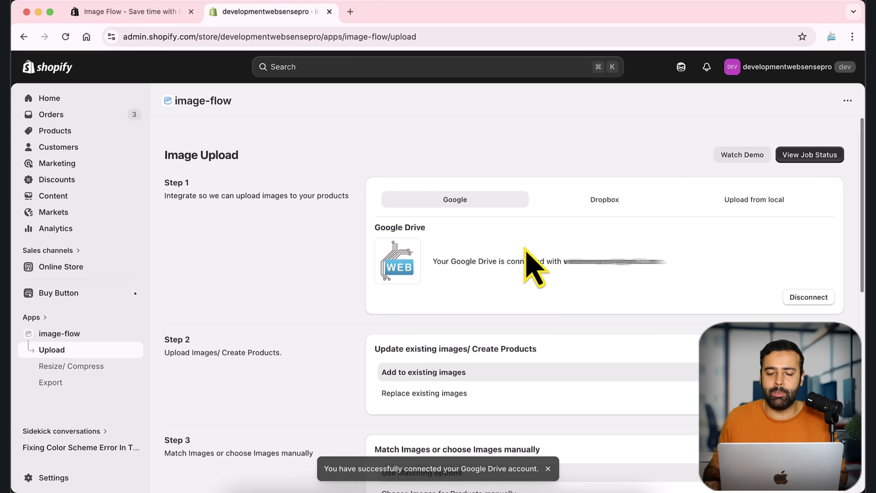
- Check the Google Drive connection line and the Dropbox source, returning to the Google source
left_click_drag(454, 271, 583, 249)
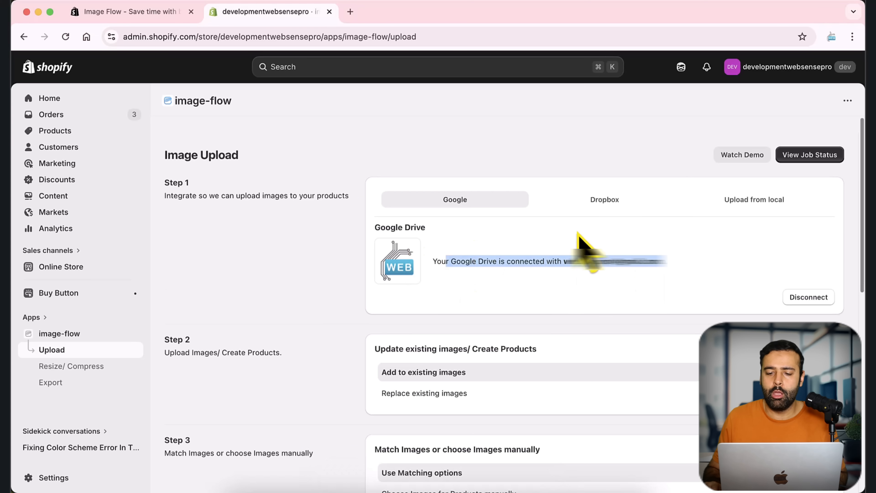
left_click(593, 205)
left_click(461, 206)
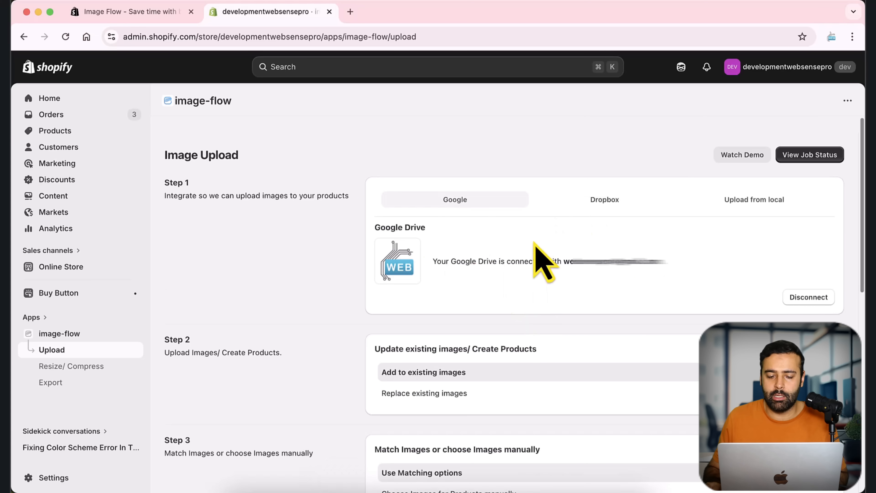
- Review the upload and matching options, keeping Add to existing images and Use Matching options, and select the image-flow folder as the image source
scroll(534, 252, "down", 5)
scroll(850, 207, "up", 3)
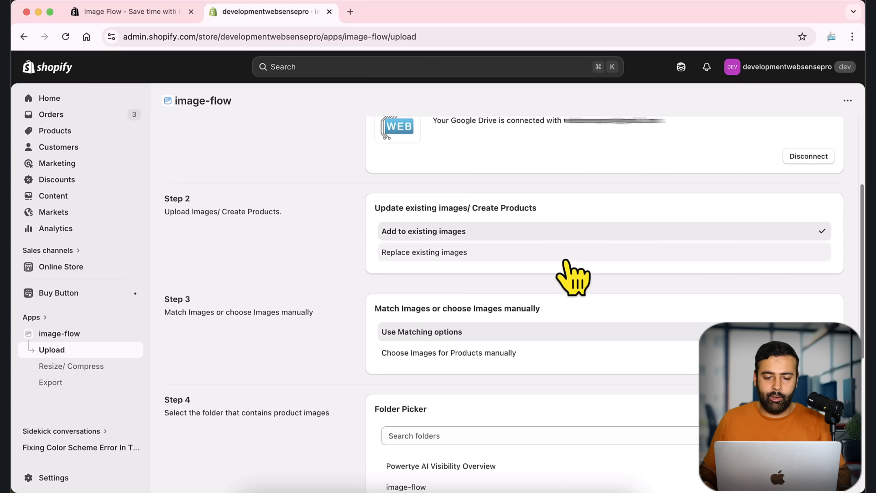
scroll(850, 216, "down", 3)
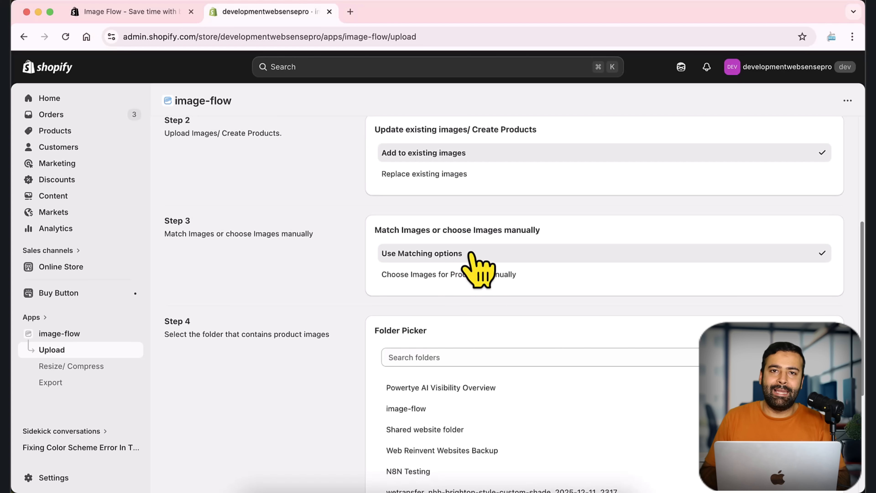
scroll(508, 228, "down", 2)
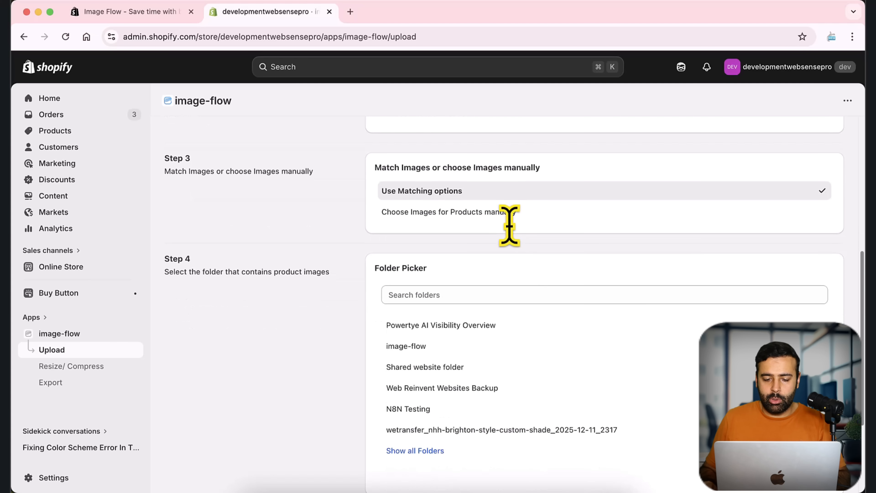
scroll(456, 297, "down", 2)
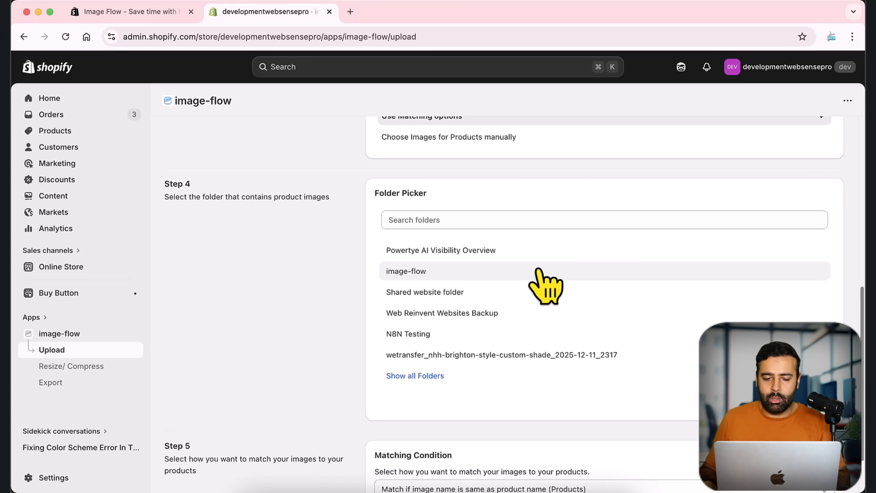
scroll(843, 221, "down", 2)
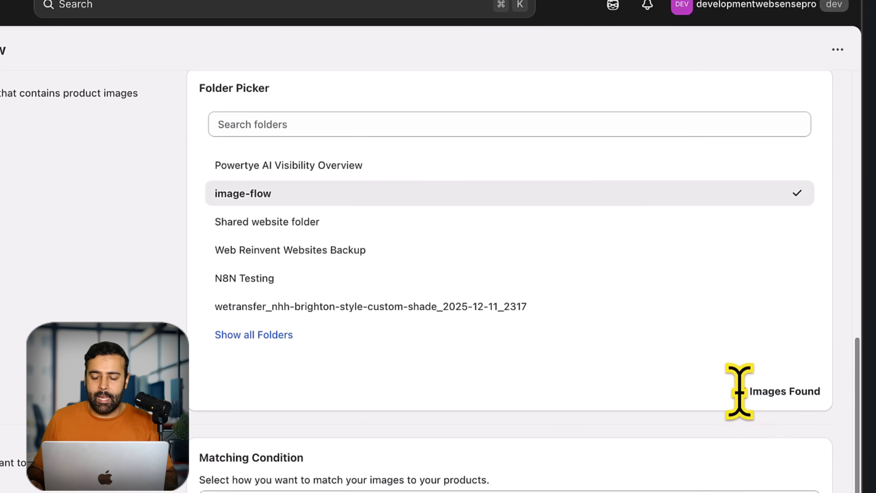
left_click_drag(774, 353, 838, 358)
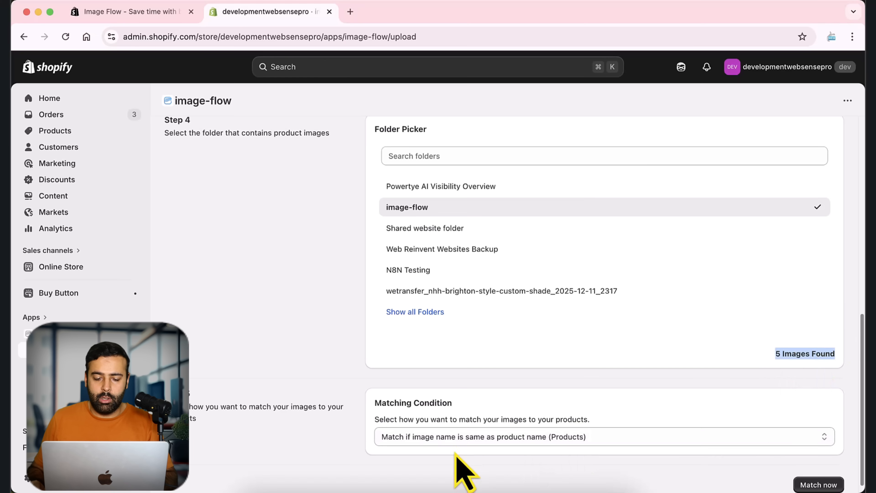
- Set the matching condition to "Match if product name contains image name (Products)" and review the upload settings
left_click(456, 440)
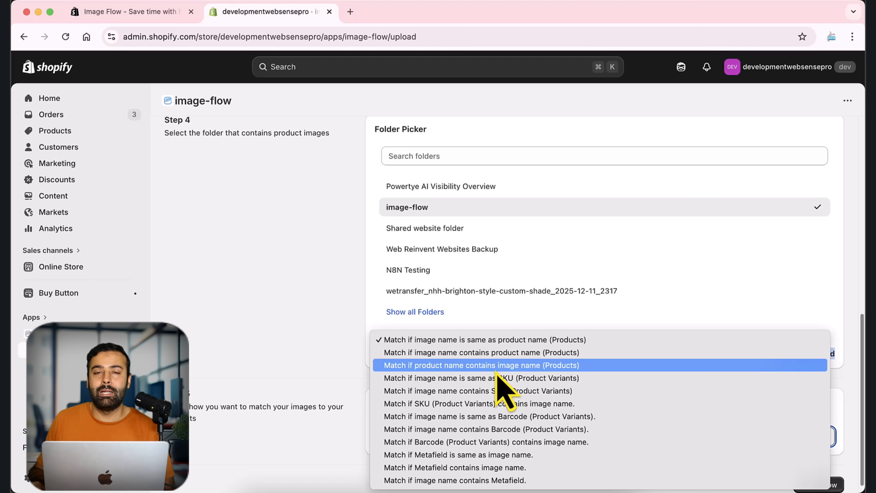
left_click(522, 370)
scroll(352, 367, "up", 5)
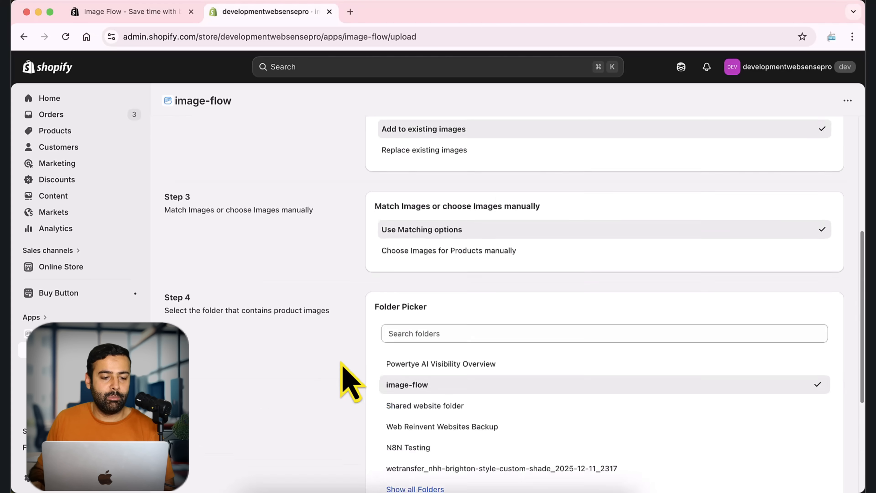
scroll(349, 379, "up", 5)
scroll(342, 378, "down", 10)
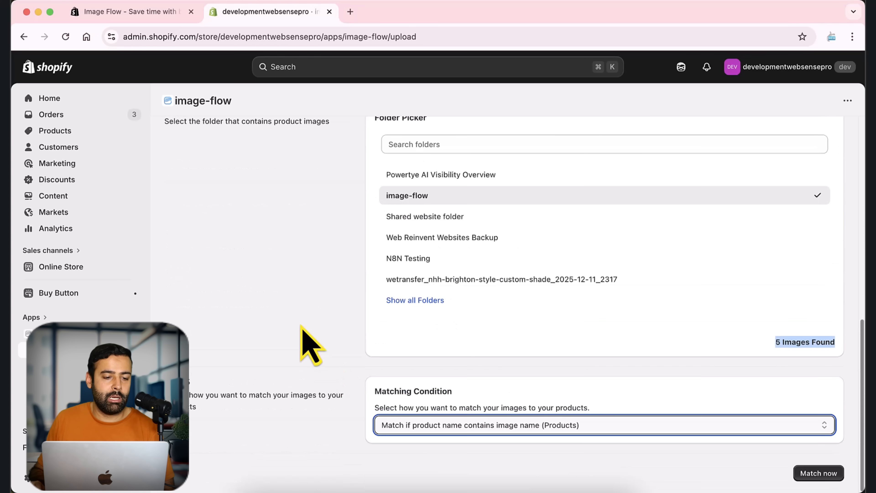
- Open the store's Products page in a separate browser tab and switch to it
right_click(82, 138)
left_click(107, 141)
left_click(407, 12)
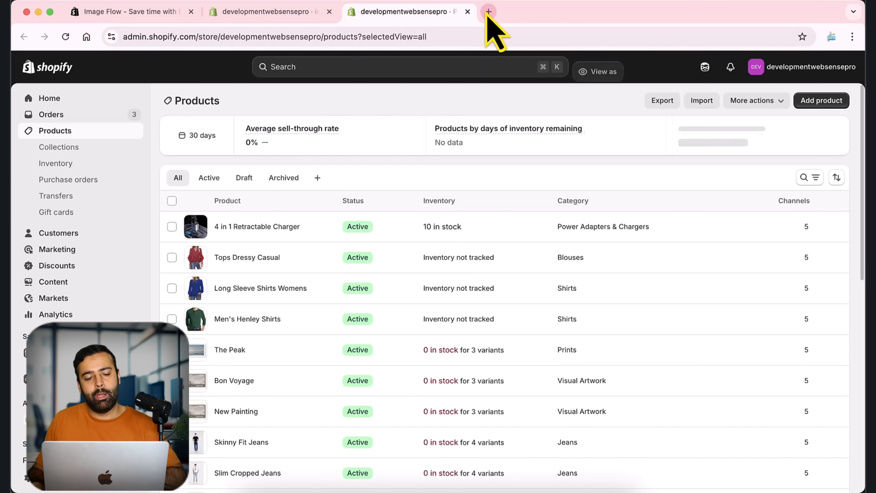
- Search the web for "google drive" in a new tab, open My Drive, and close the leftover Google Drive product page
left_click(488, 11)
type("google drive")
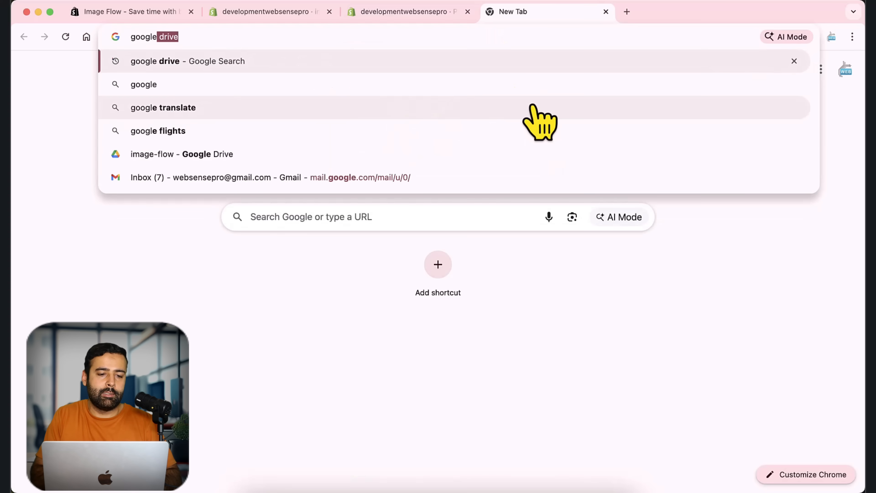
key("Return")
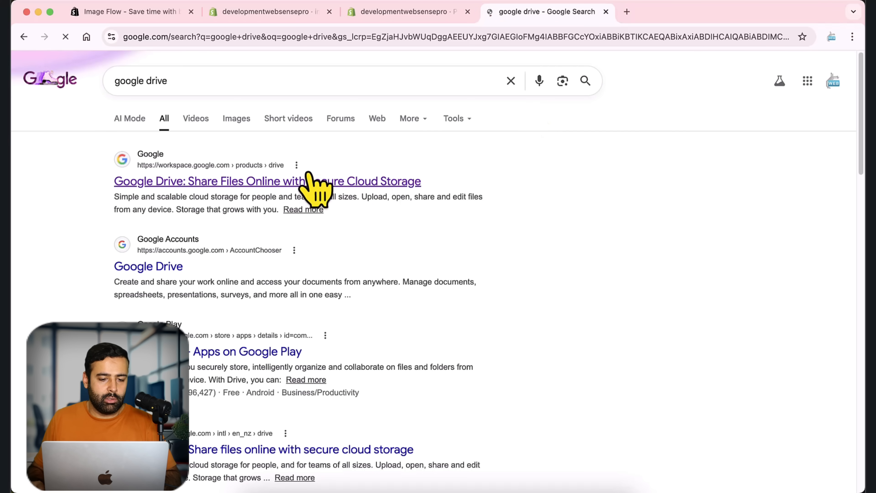
left_click(362, 180)
left_click(141, 286)
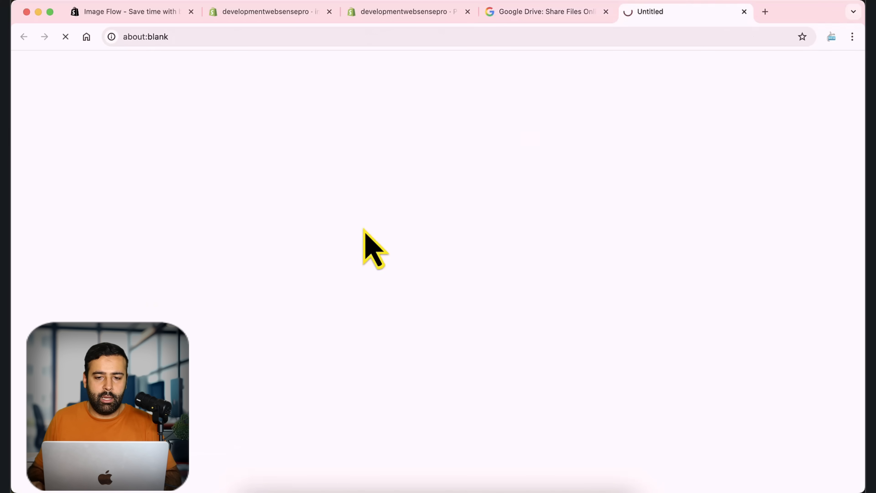
left_click(600, 14)
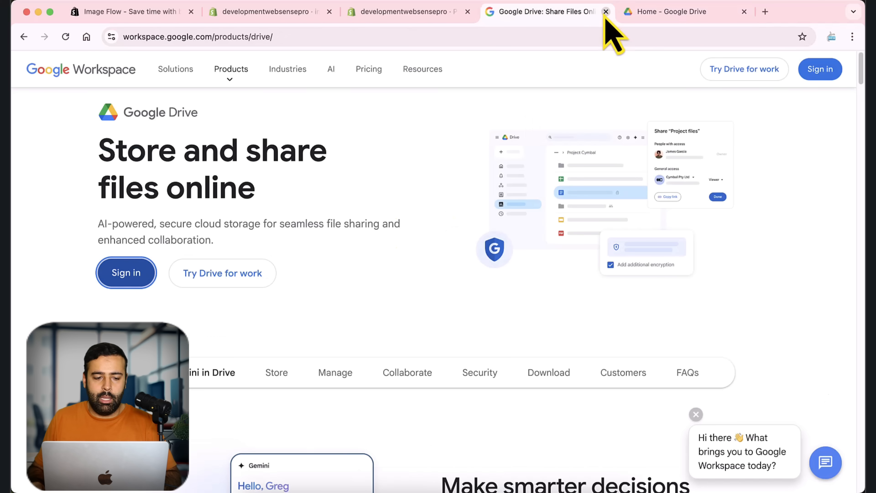
left_click(606, 12)
left_click(84, 160)
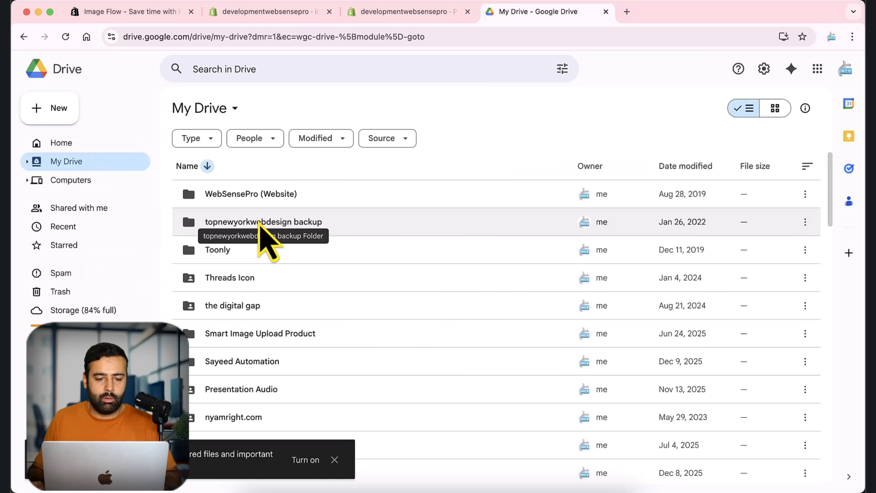
- Open the image-flow folder in My Drive and dismiss the notification prompt
scroll(303, 298, "down", 8)
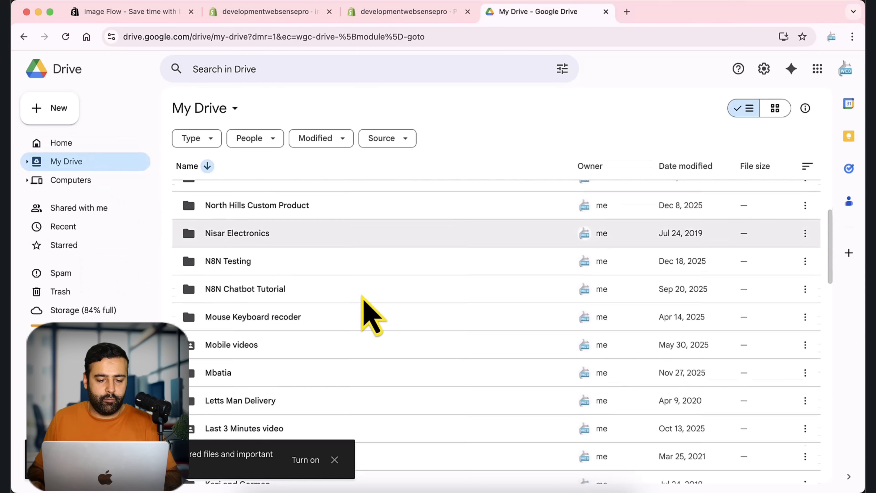
scroll(362, 303, "down", 15)
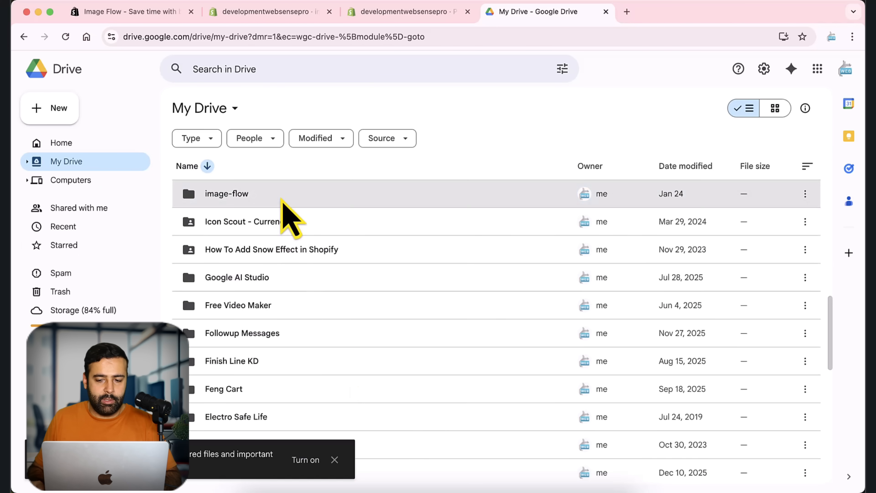
double_click(282, 201)
left_click(334, 460)
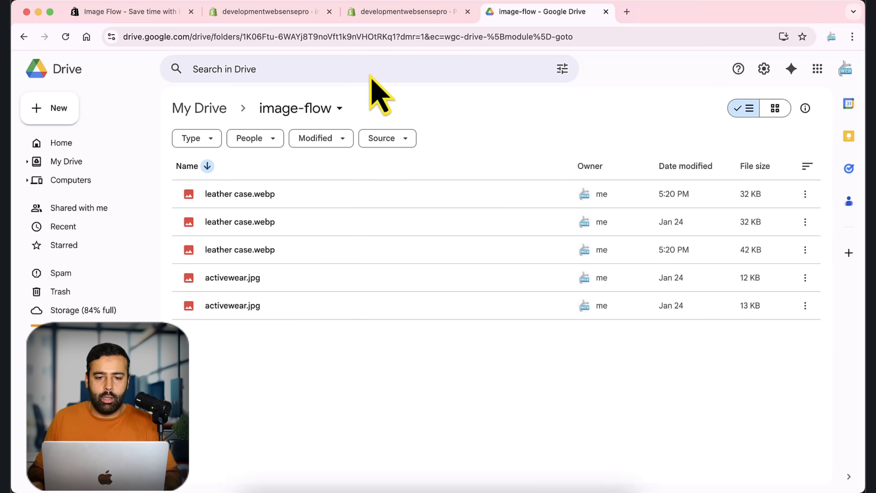
- Return to the Shopify Products page and search the products for "active"
left_click(379, 12)
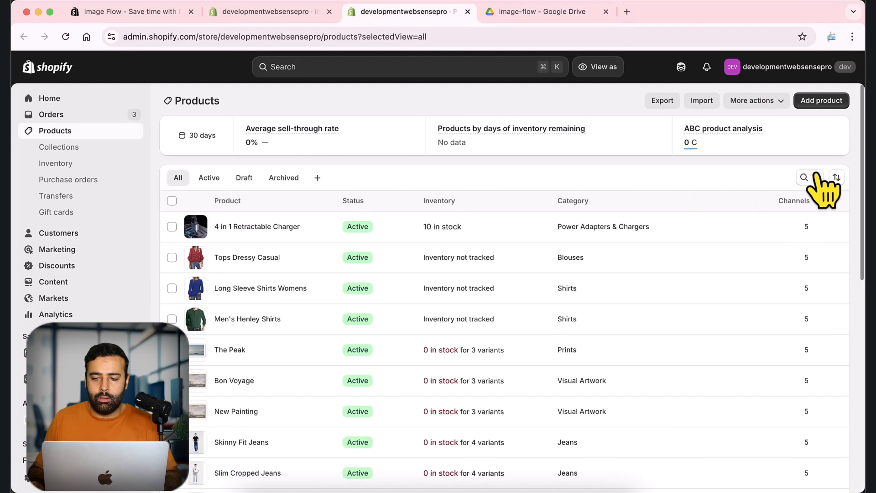
left_click(809, 178)
type("act")
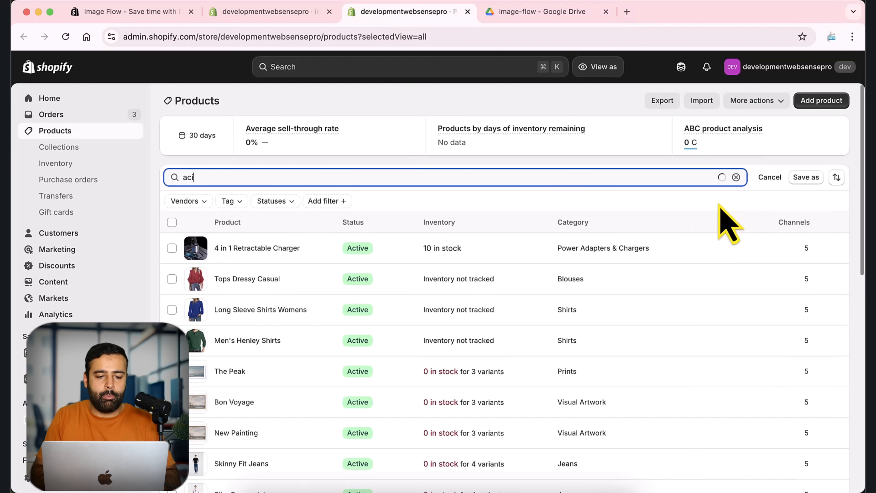
type("ive")
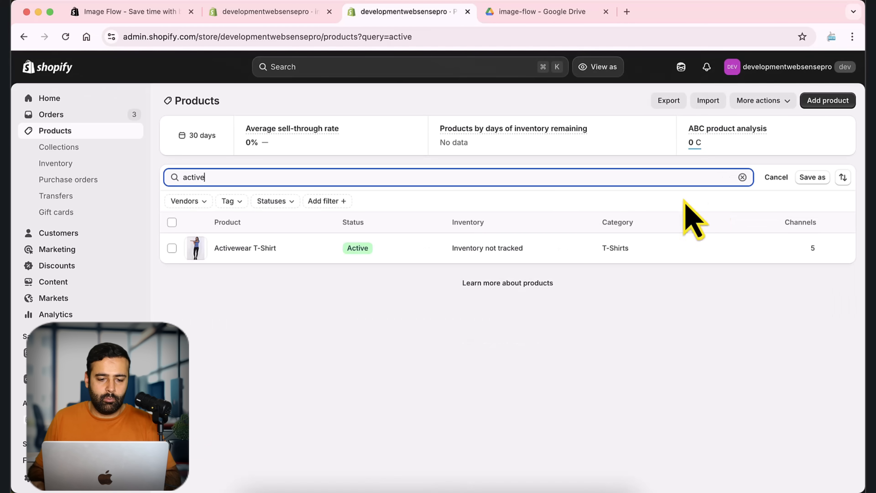
- Open the Activewear T-Shirt product, remove both of its media images, and save the product
left_click(249, 249)
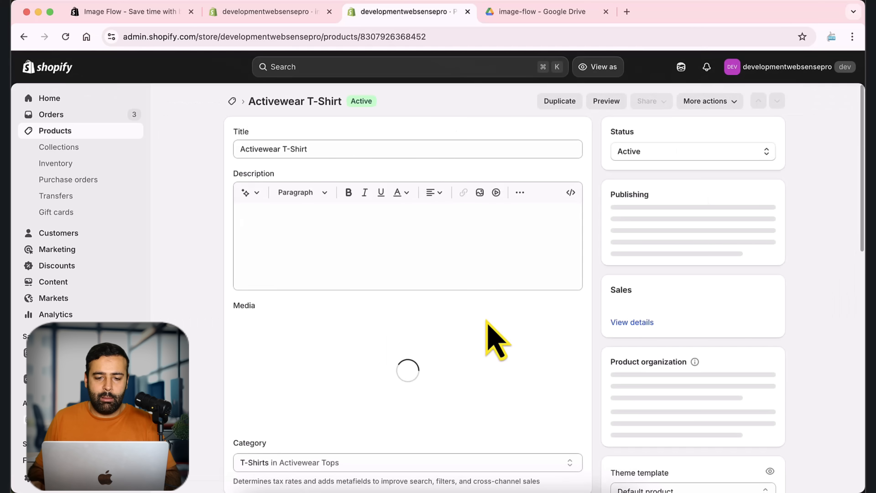
scroll(581, 212, "down", 6)
scroll(333, 242, "up", 3)
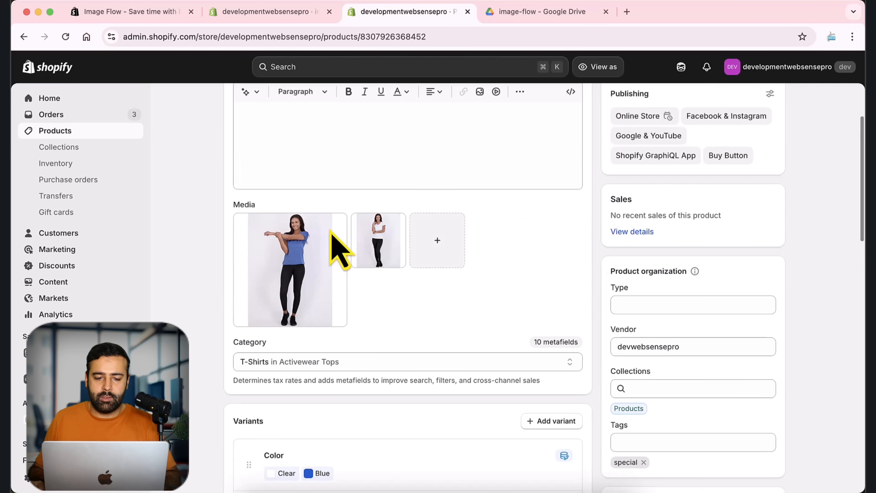
left_click(243, 221)
left_click(360, 222)
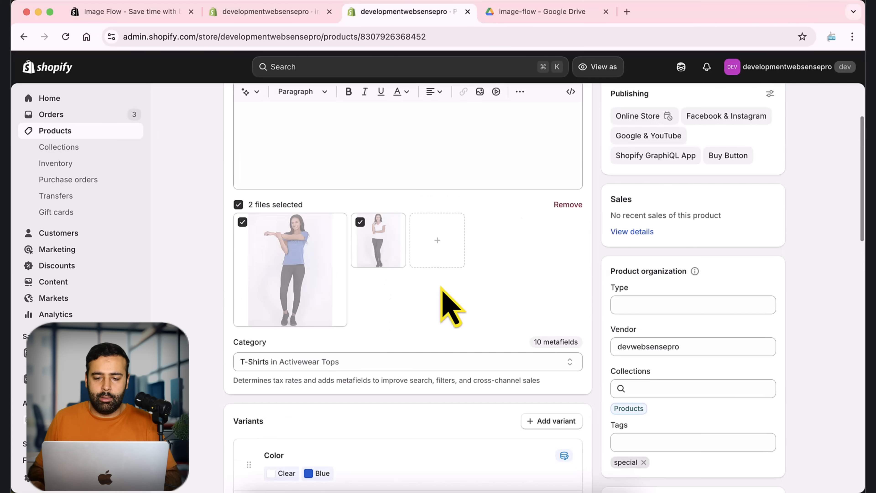
scroll(500, 294, "up", 1)
left_click(568, 224)
scroll(596, 242, "up", 3)
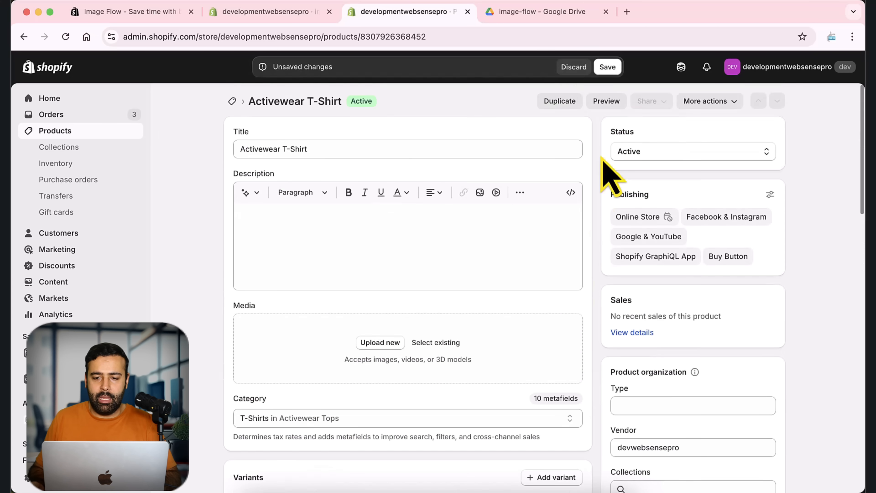
left_click(607, 67)
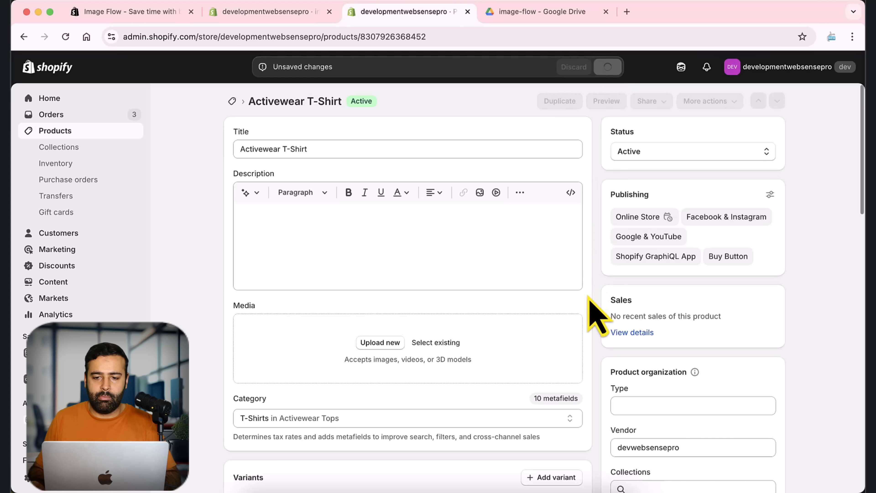
- Open the Products page in a separate browser tab and check the image names in Drive's image-flow folder
left_click(76, 133, "super")
left_click(510, 12)
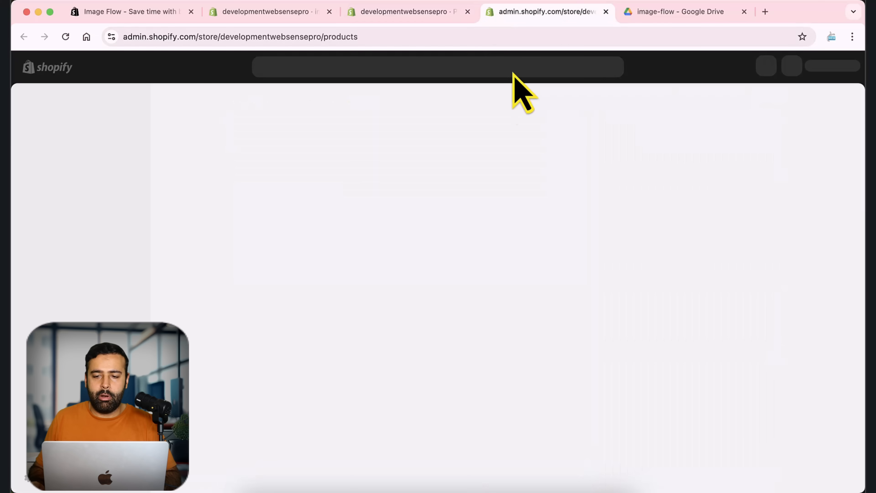
left_click(631, 13)
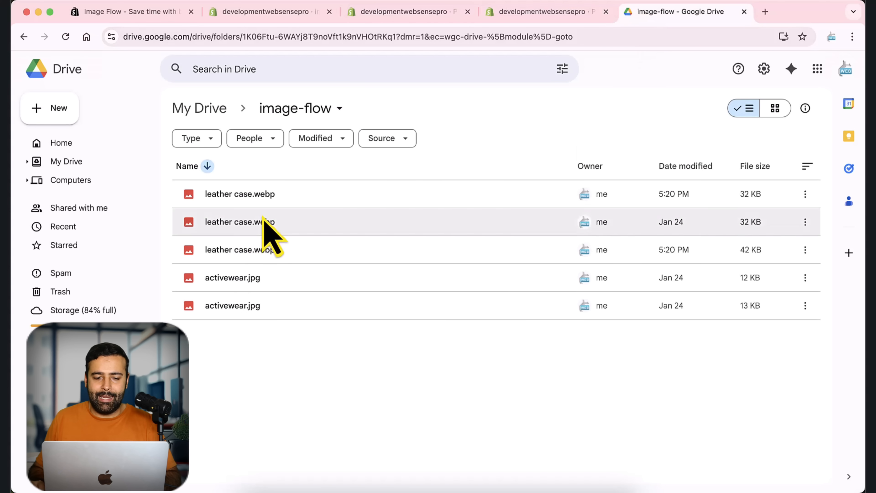
left_click(525, 13)
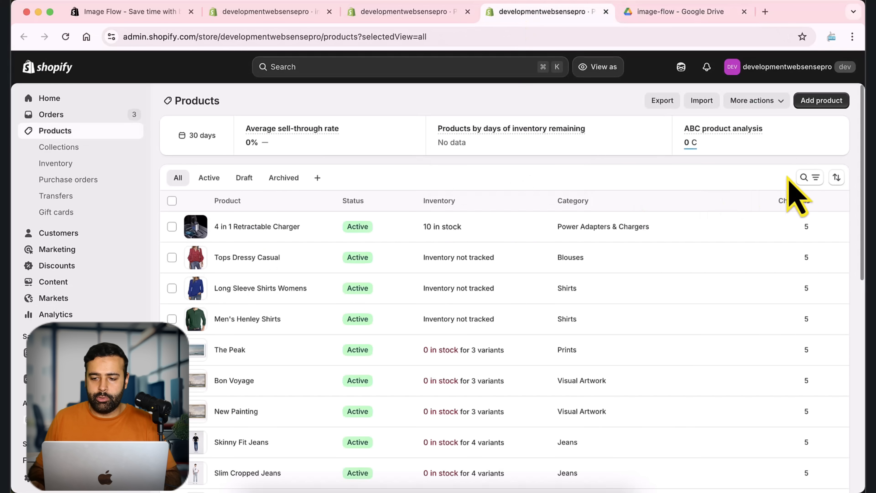
- Search the products for "leather" and open the LEATHER CASE FOR AIRPODS product
left_click(804, 177)
type("leather")
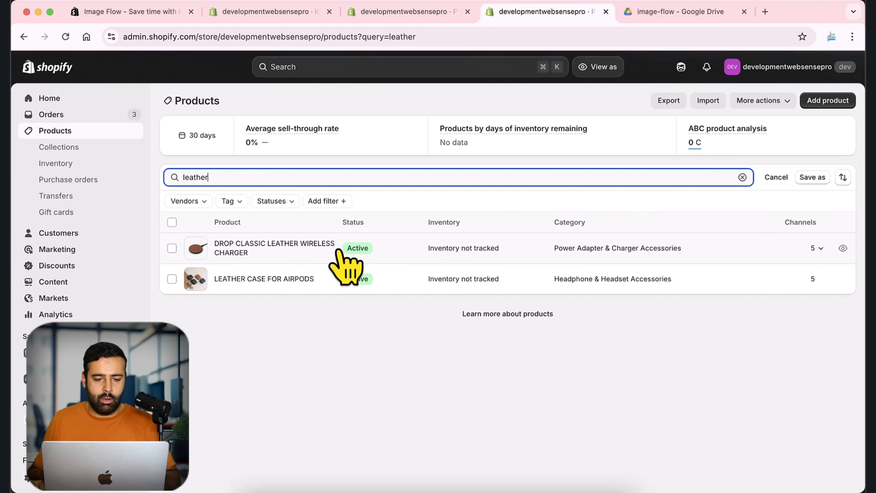
left_click(259, 280)
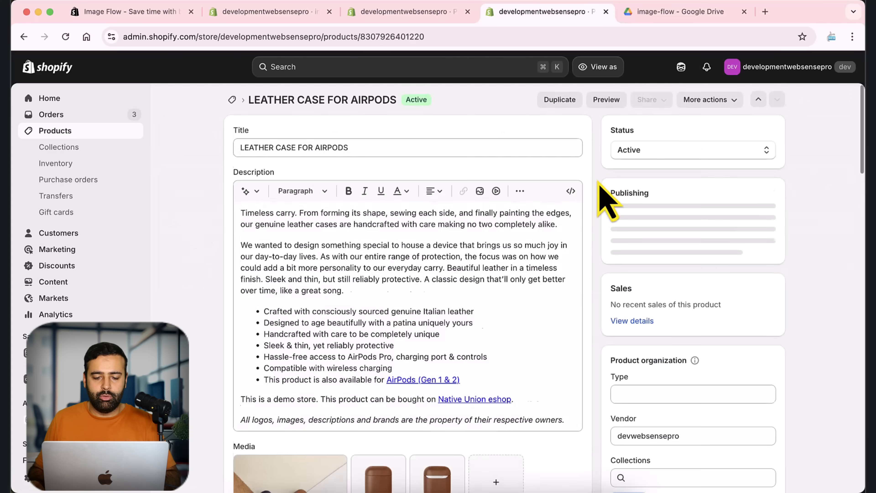
- Remove all three media images from the LEATHER CASE FOR AIRPODS product and save it
scroll(551, 262, "down", 6)
left_click(360, 238)
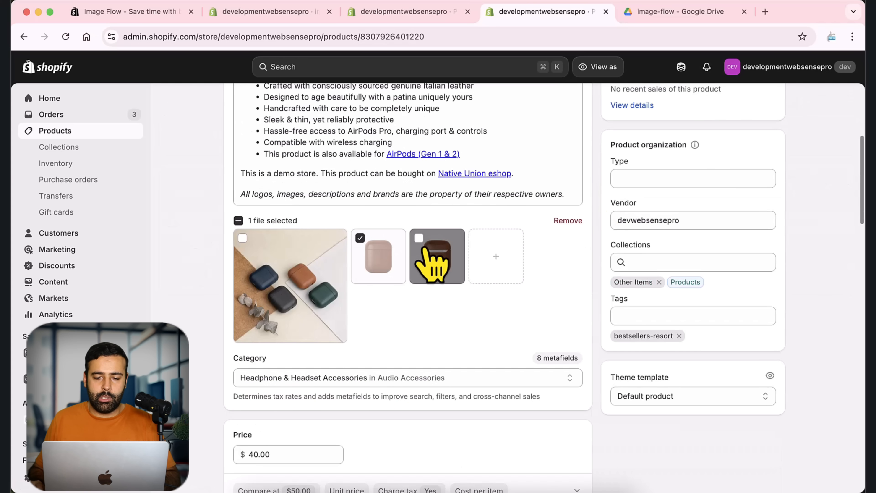
left_click(418, 238)
left_click(242, 238)
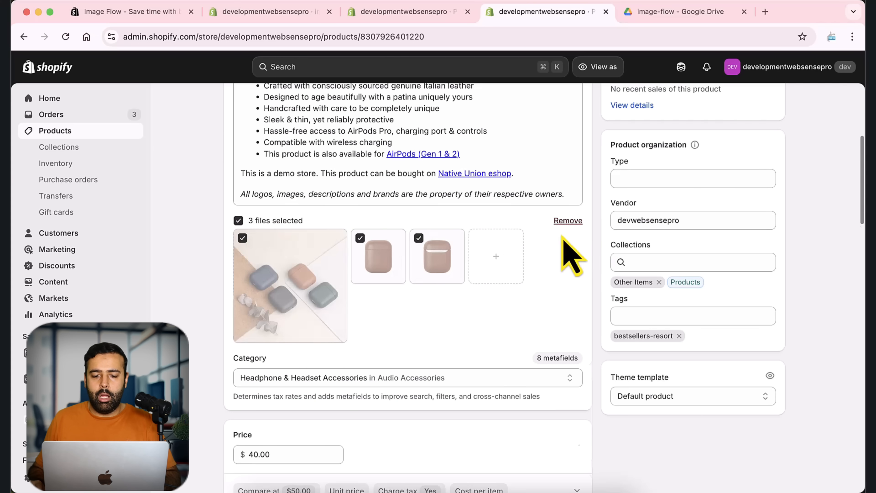
left_click(567, 220)
scroll(579, 241, "up", 5)
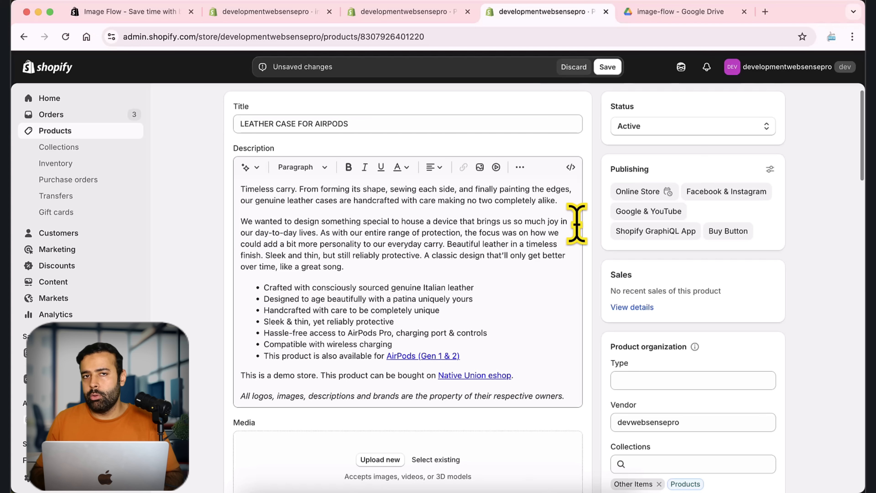
left_click(607, 67)
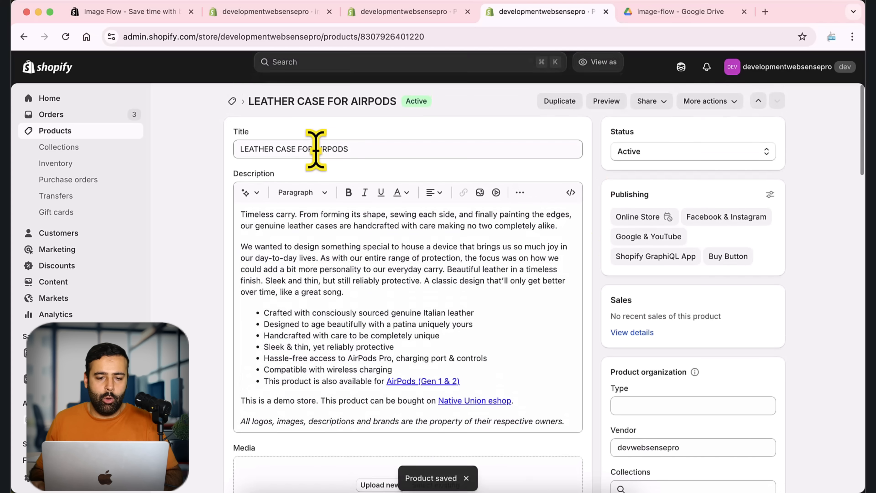
- Compare the titles of the leather case and Activewear T-Shirt products by highlighting each one
left_click_drag(362, 147, 242, 149)
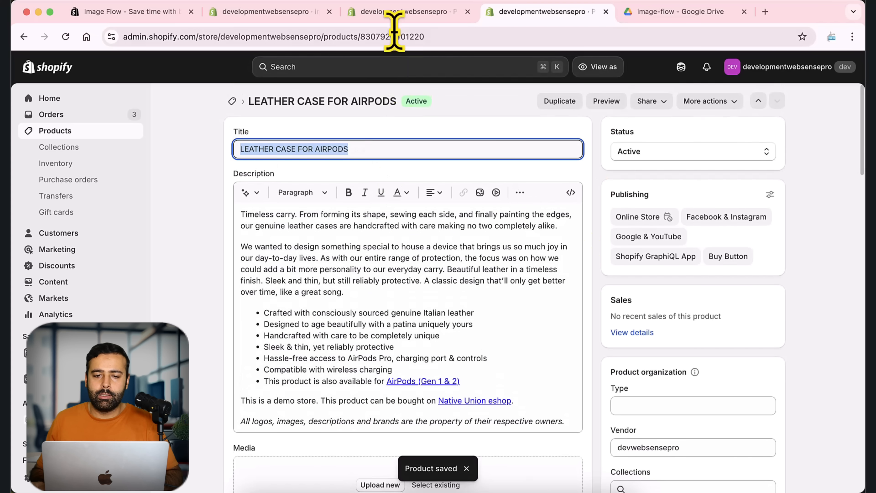
left_click(389, 12)
left_click(327, 149)
triple_click(233, 149)
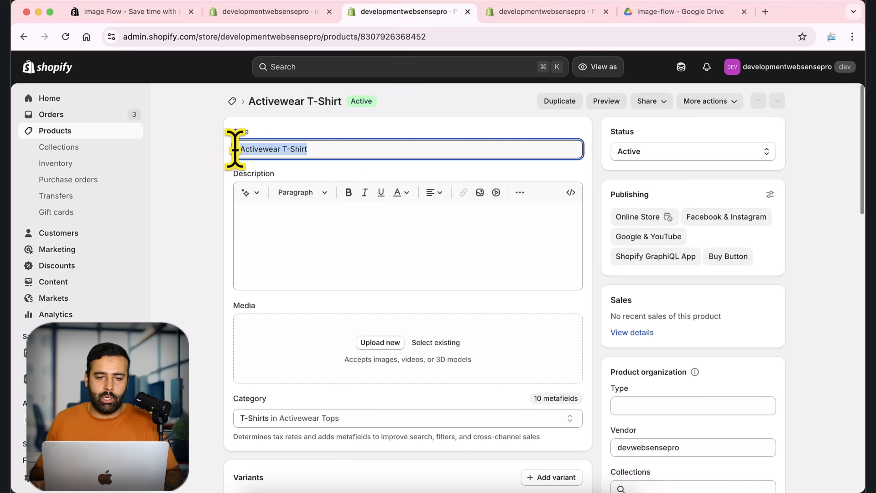
- Return to Image Flow and match the image-flow folder's images using "Match if product name contains image name (Products)"
left_click(267, 13)
scroll(365, 274, "up", 8)
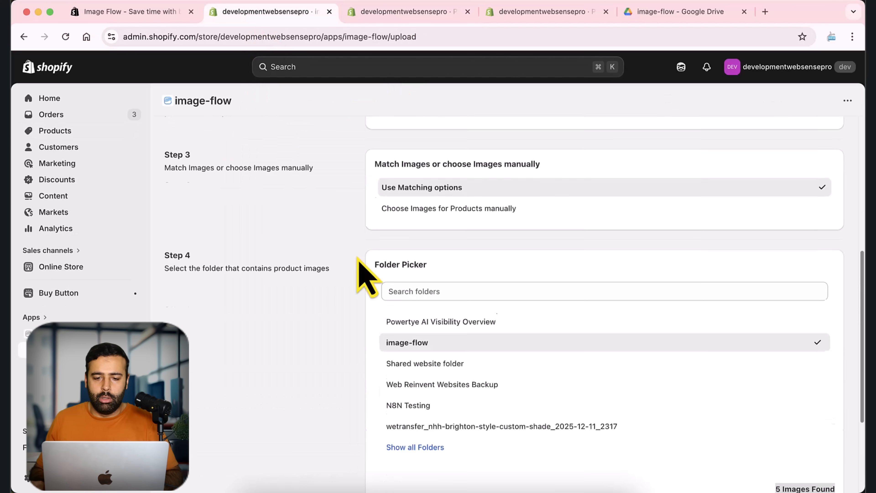
scroll(361, 225, "down", 3)
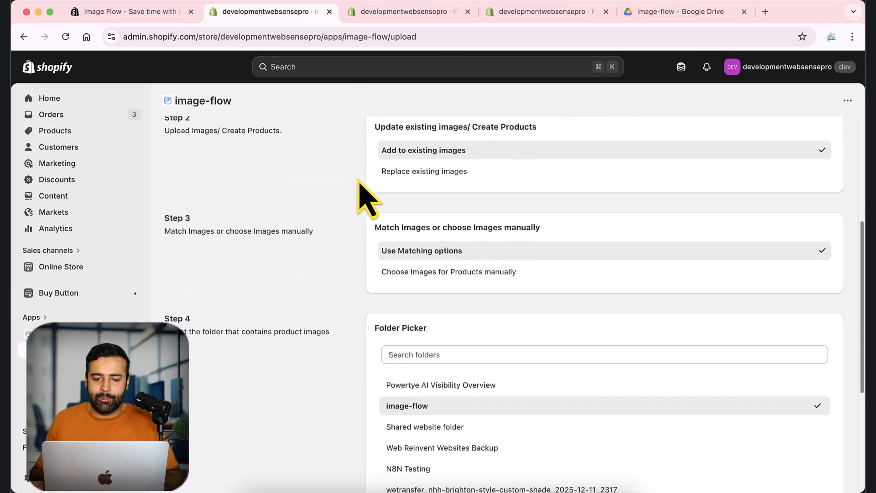
scroll(329, 221, "down", 3)
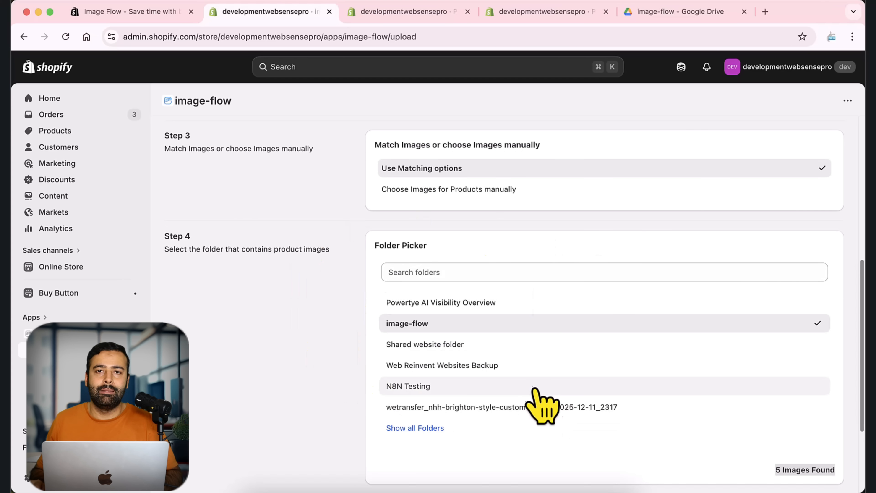
scroll(376, 279, "down", 4)
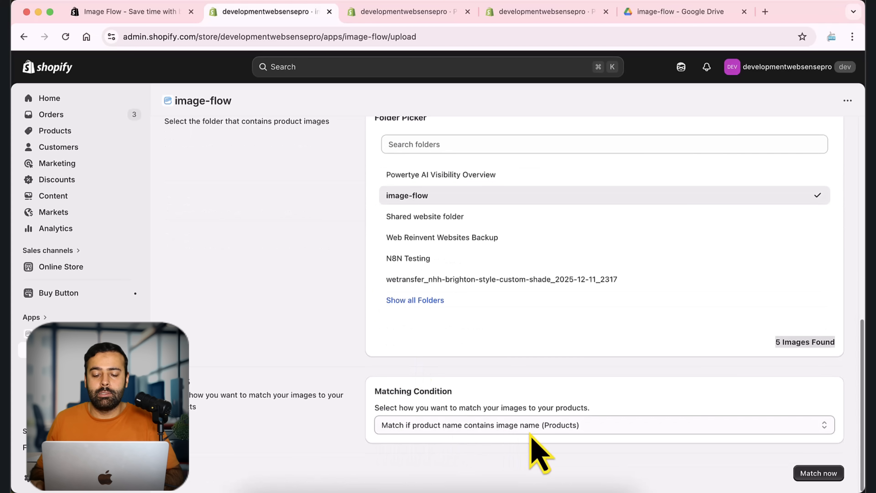
left_click(807, 473)
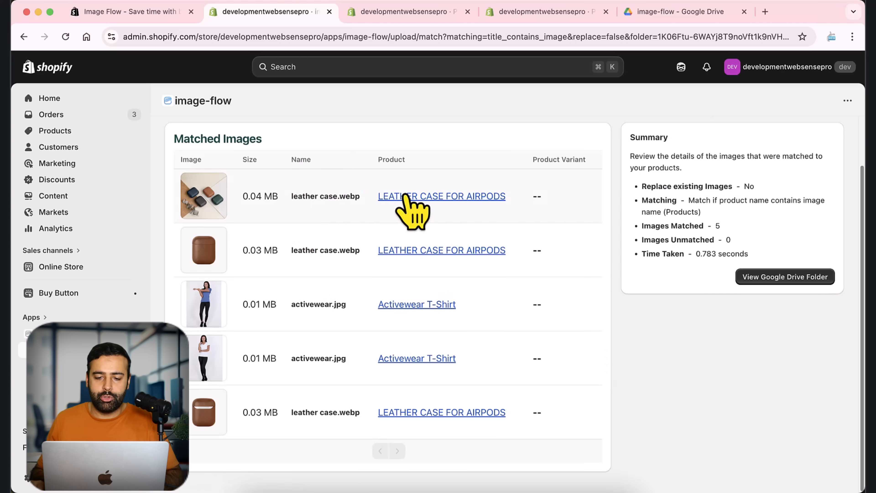
- Review the matched images, upload them to their products, and close the job logs
left_click_drag(291, 196, 355, 196)
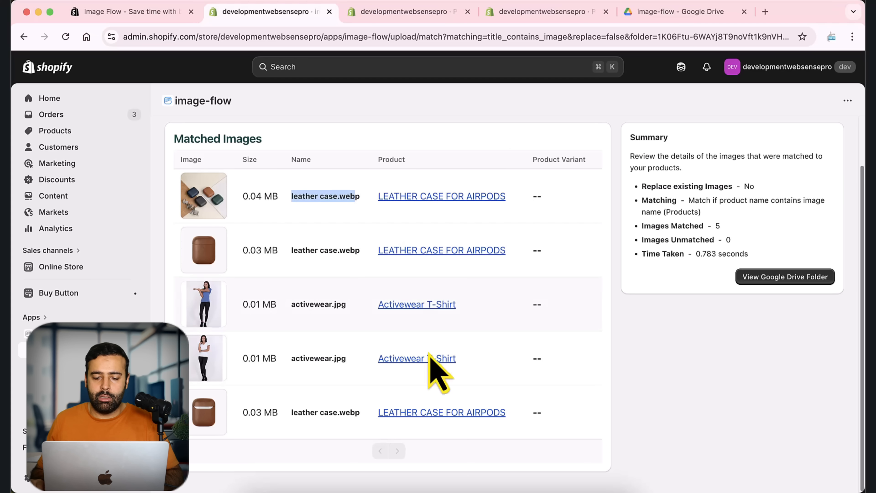
scroll(433, 207, "up", 2)
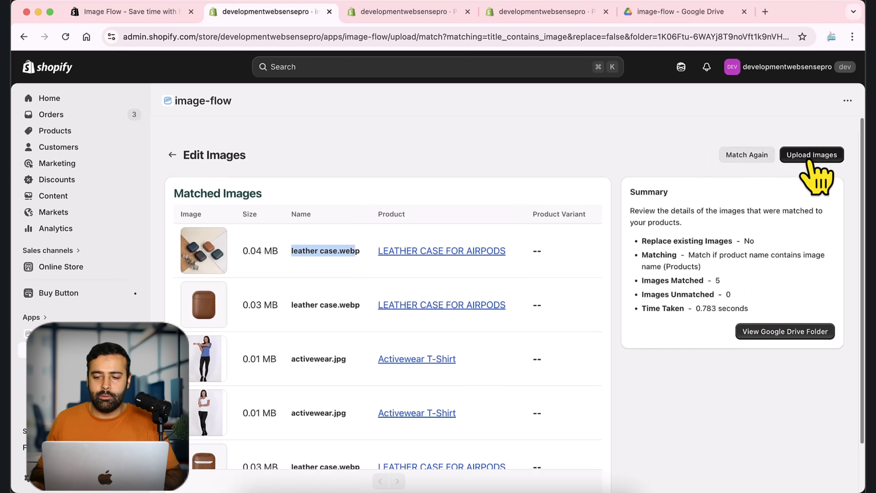
left_click(809, 160)
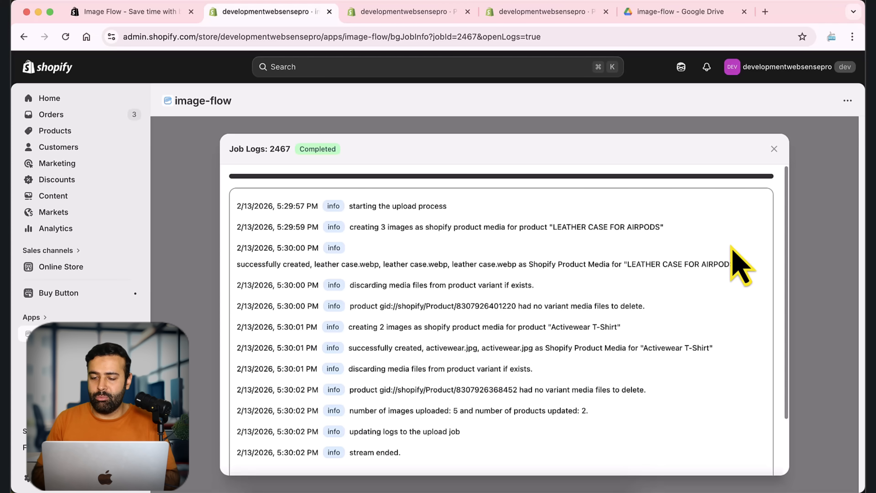
scroll(728, 346, "down", 3)
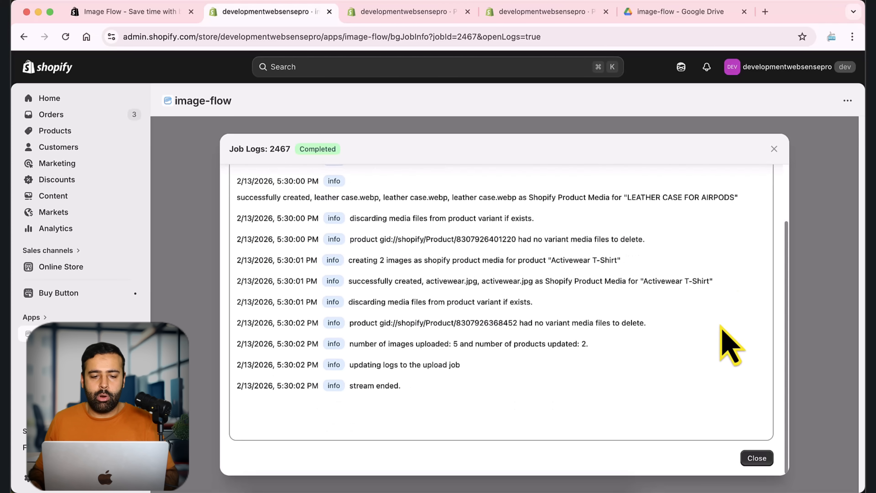
left_click(774, 149)
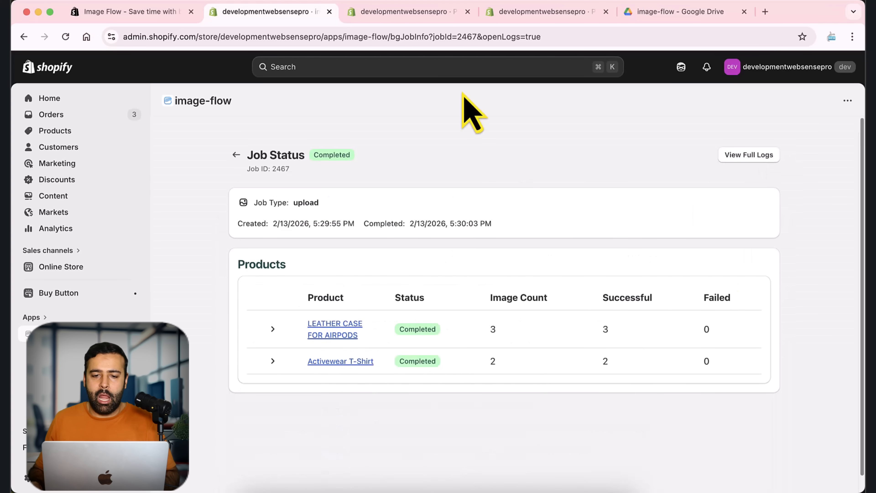
- Check the uploaded images in the Activewear T-Shirt product's media section
left_click(435, 14)
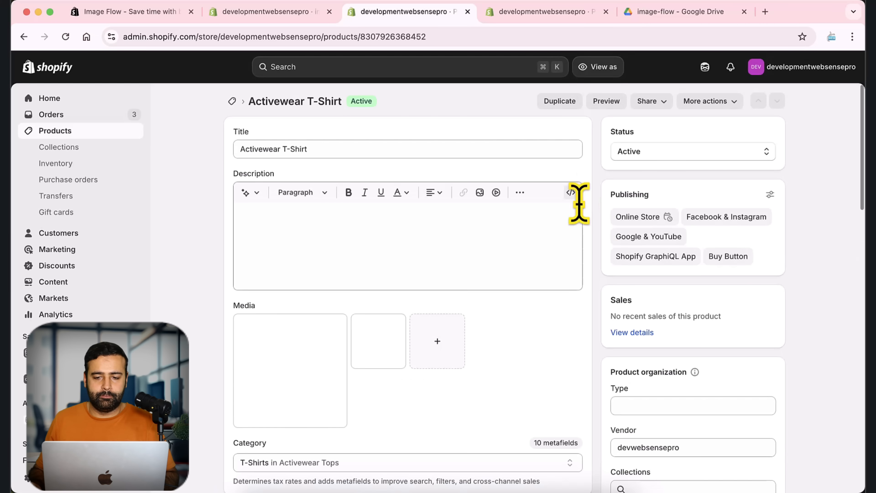
scroll(419, 317, "down", 3)
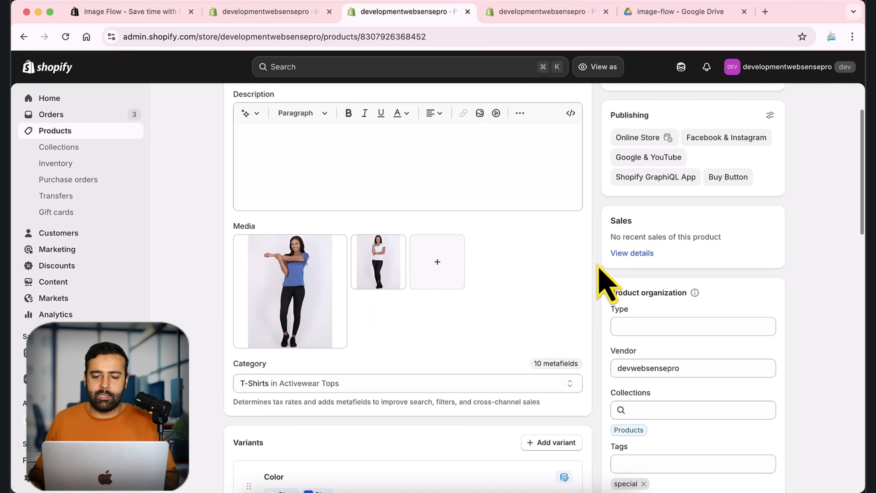
scroll(604, 279, "up", 3)
- Reload the LEATHER CASE FOR AIRPODS product page and check its uploaded media images
left_click(533, 12)
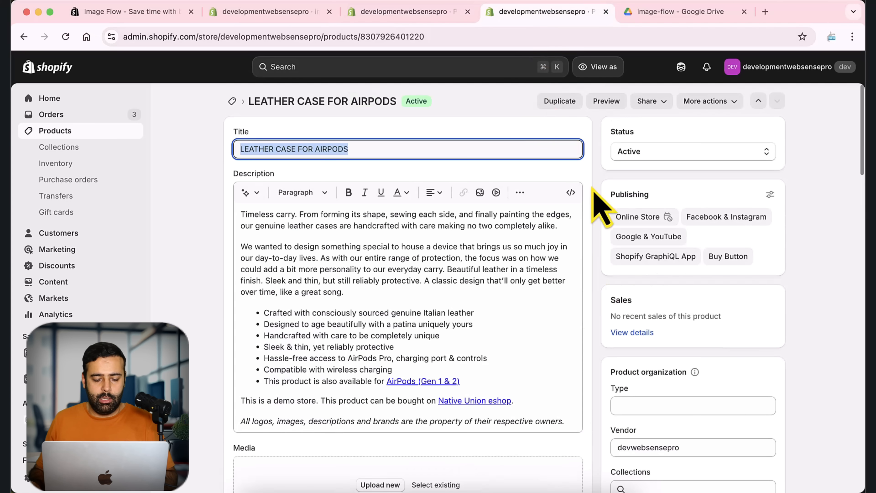
scroll(588, 203, "down", 5)
scroll(590, 214, "up", 3)
key("super+r")
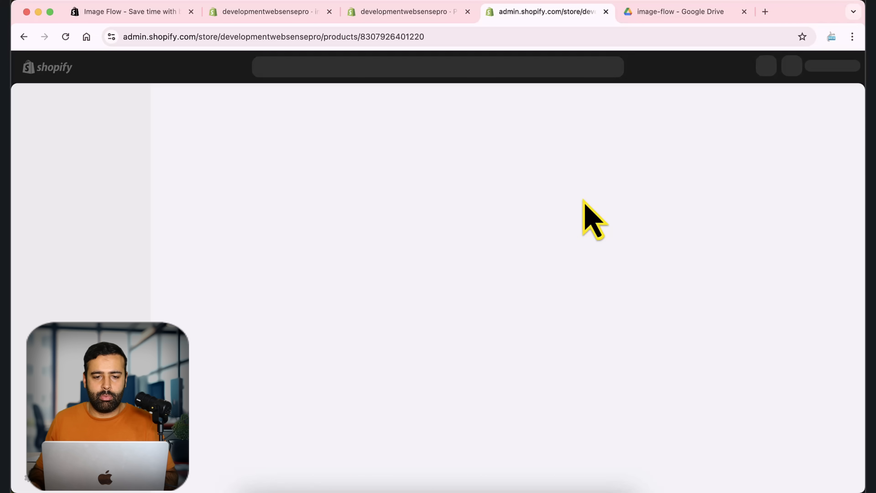
scroll(586, 207, "down", 6)
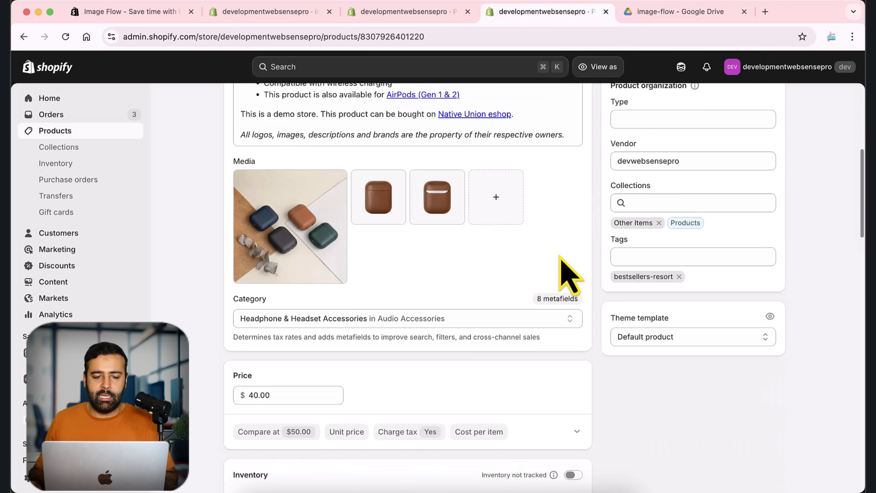
scroll(586, 193, "up", 6)
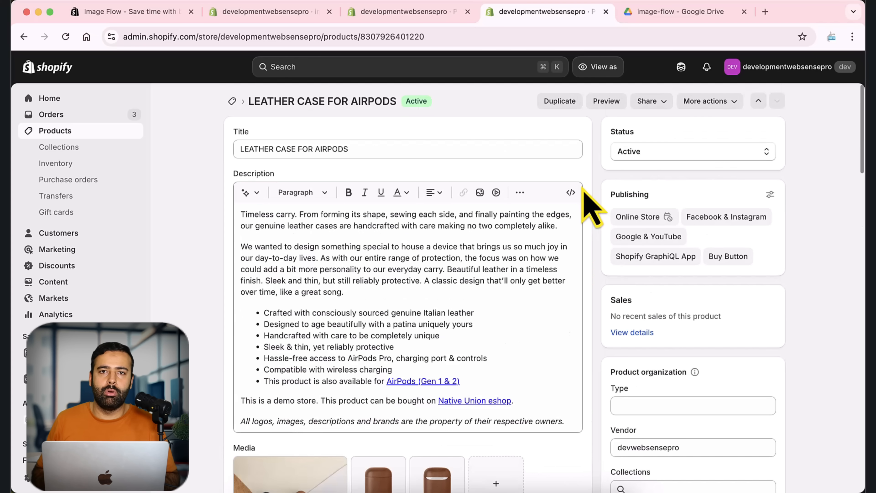
- Return to Image Flow and reopen the Image Upload page at the existing-images options
left_click(288, 12)
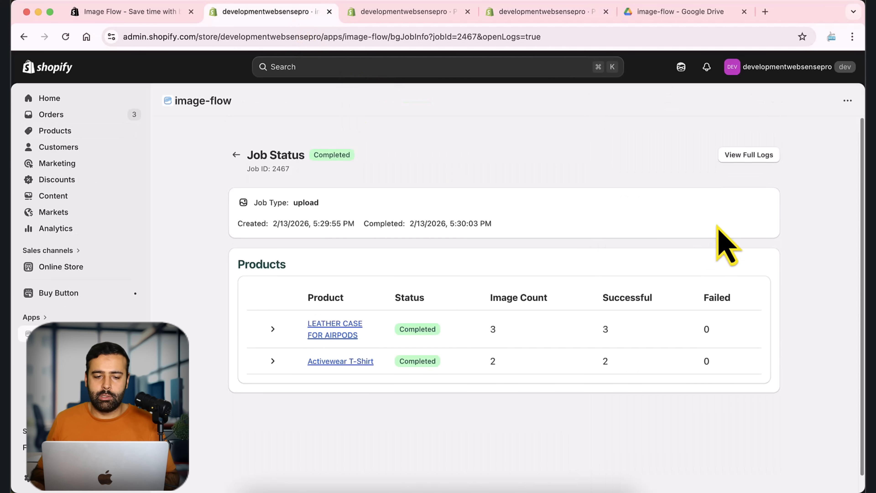
left_click(58, 350)
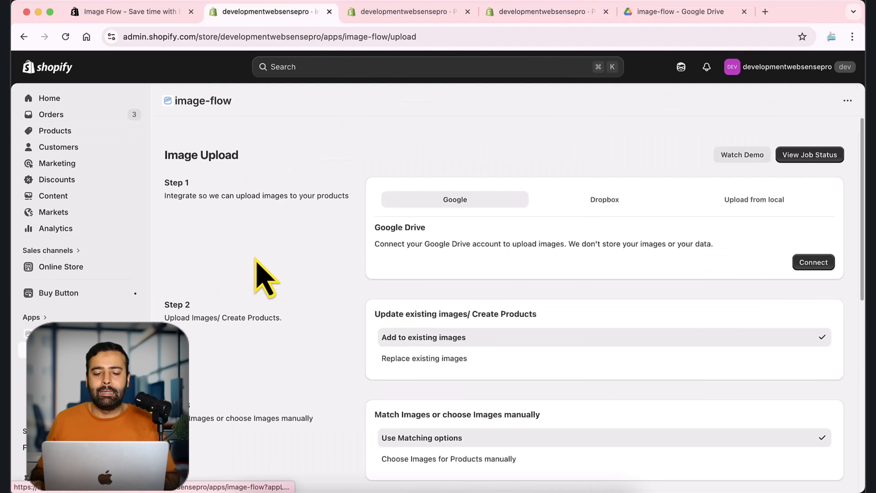
scroll(566, 255, "down", 5)
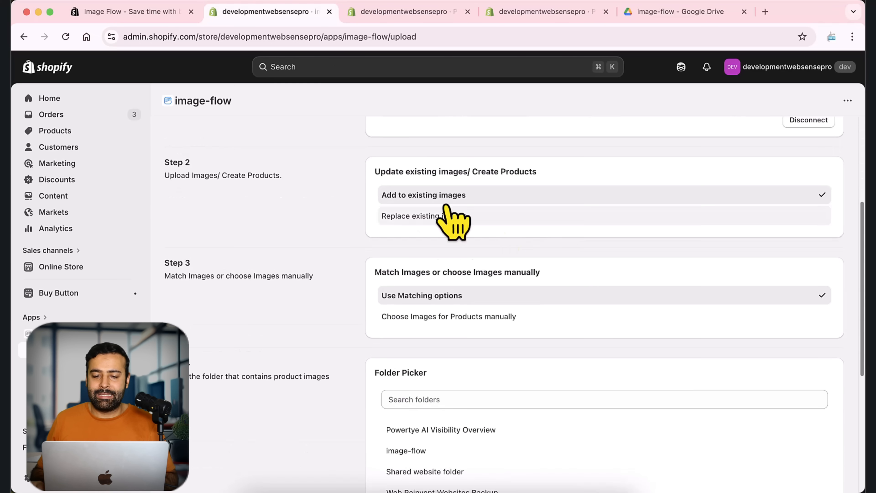
- Select the image-flow folder and review the existing-image, image selection and matching condition options
scroll(422, 188, "down", 5)
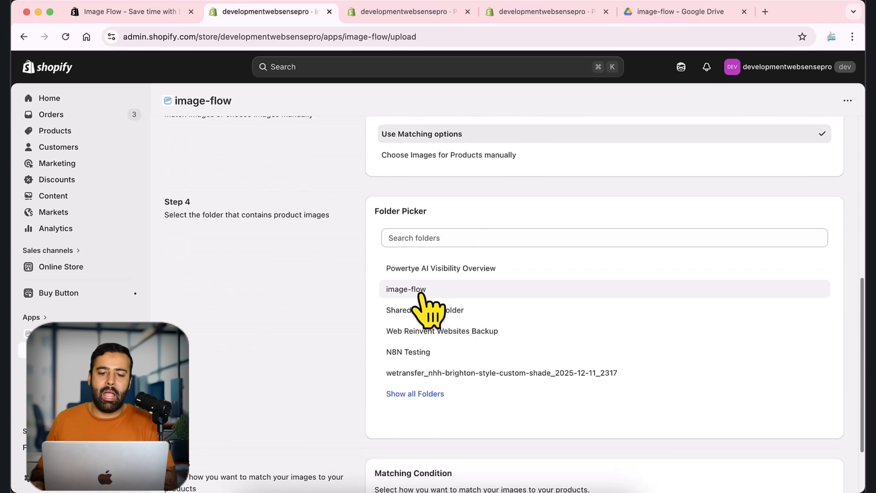
scroll(379, 297, "down", 3)
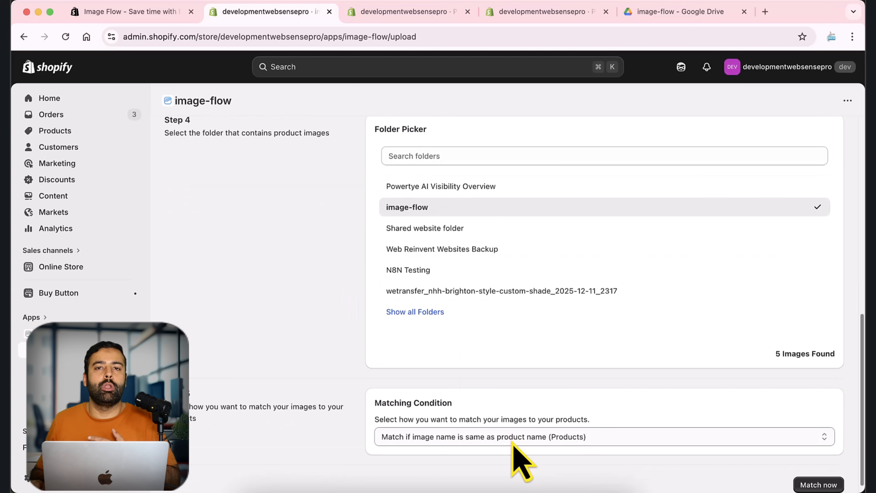
scroll(424, 362, "up", 12)
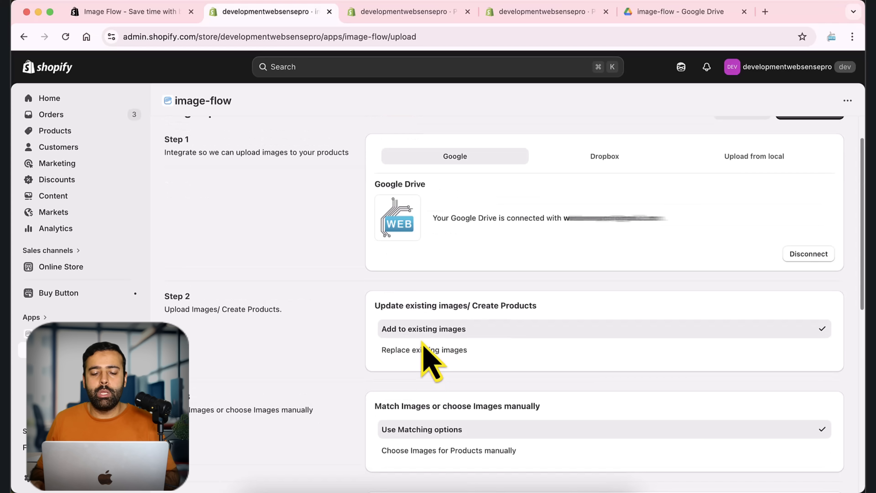
scroll(452, 265, "down", 3)
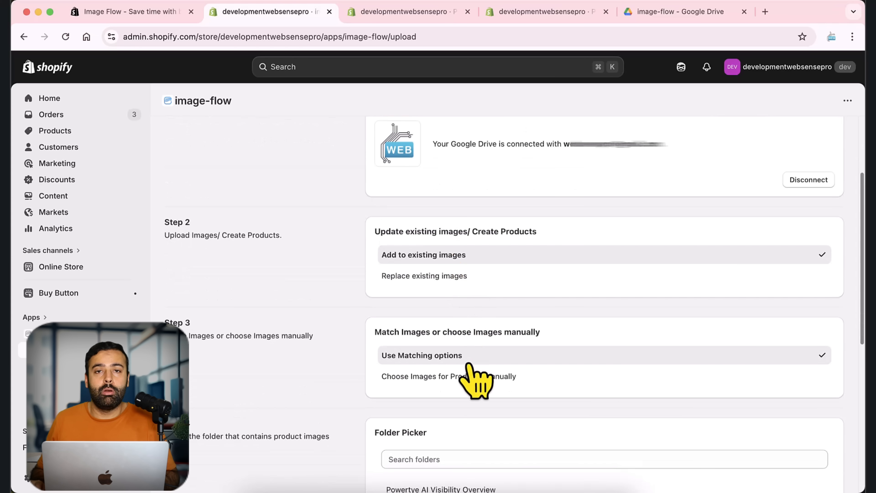
scroll(478, 257, "down", 1)
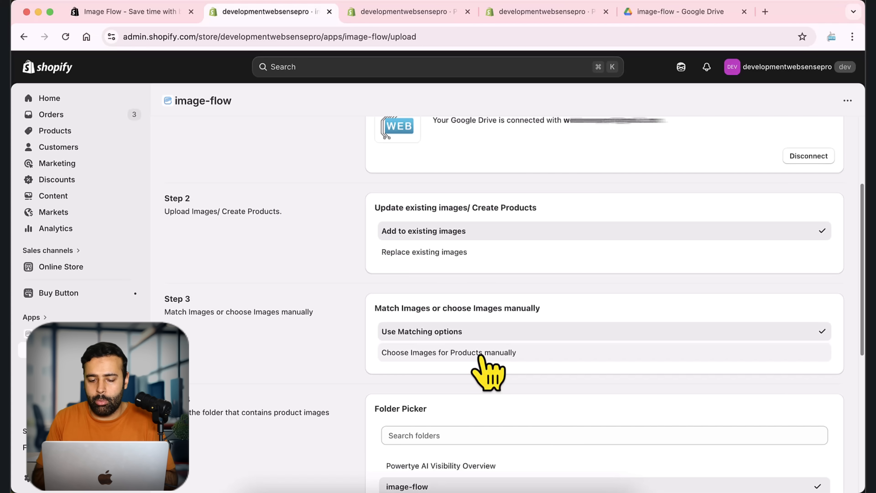
scroll(488, 362, "down", 5)
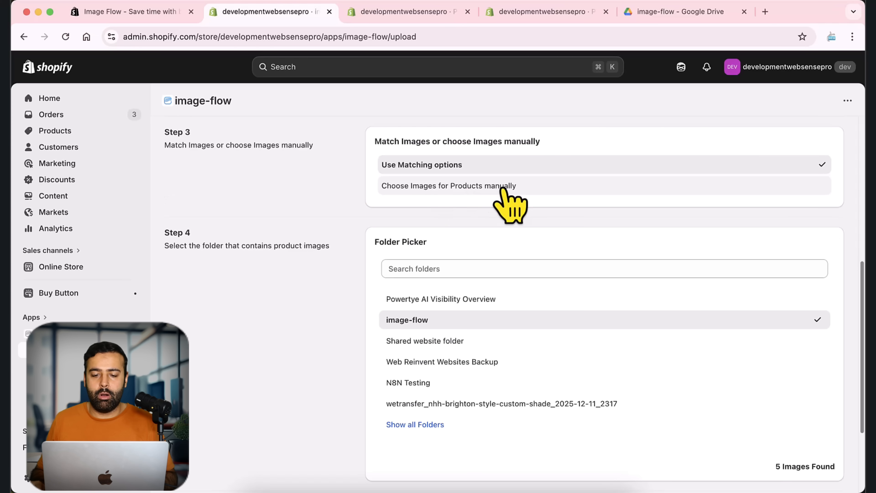
- Switch to choosing images for products manually and add Color Blocking Shorts to the product list
left_click(501, 188)
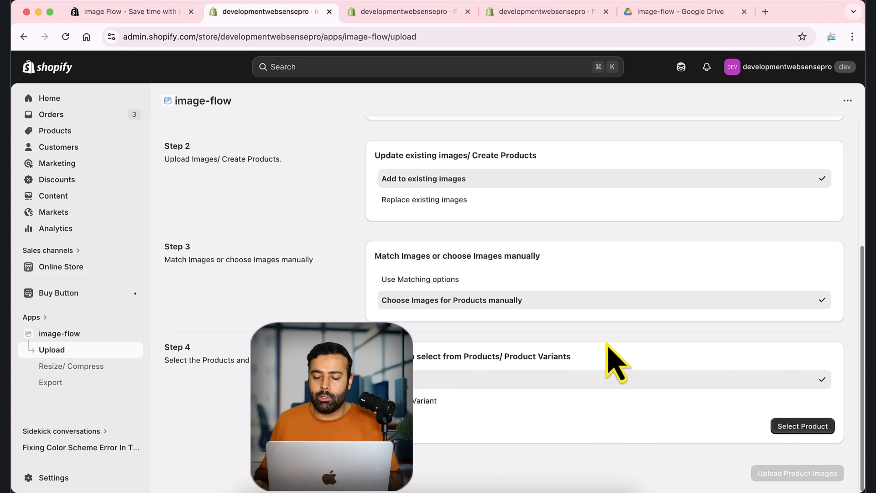
left_click(804, 428)
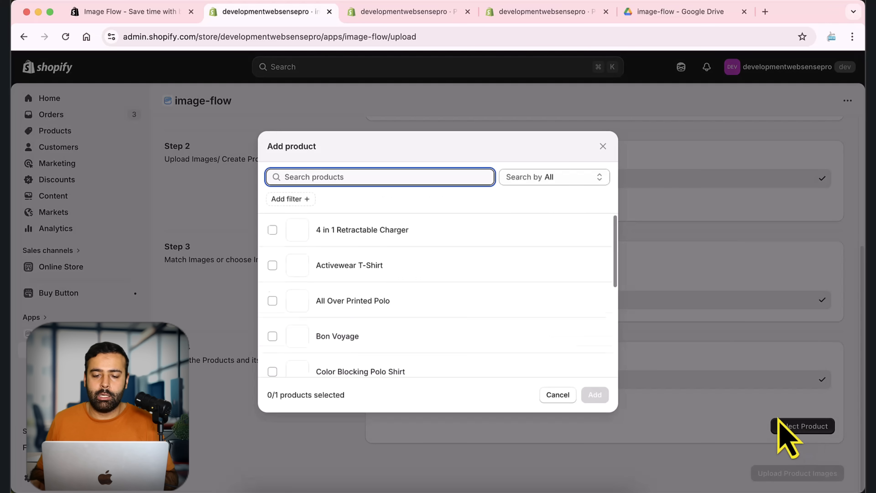
scroll(532, 272, "down", 5)
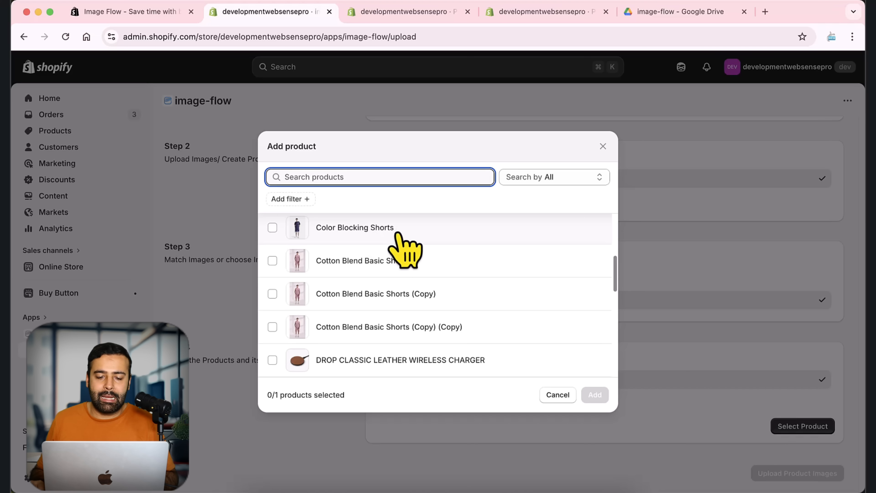
left_click(272, 227)
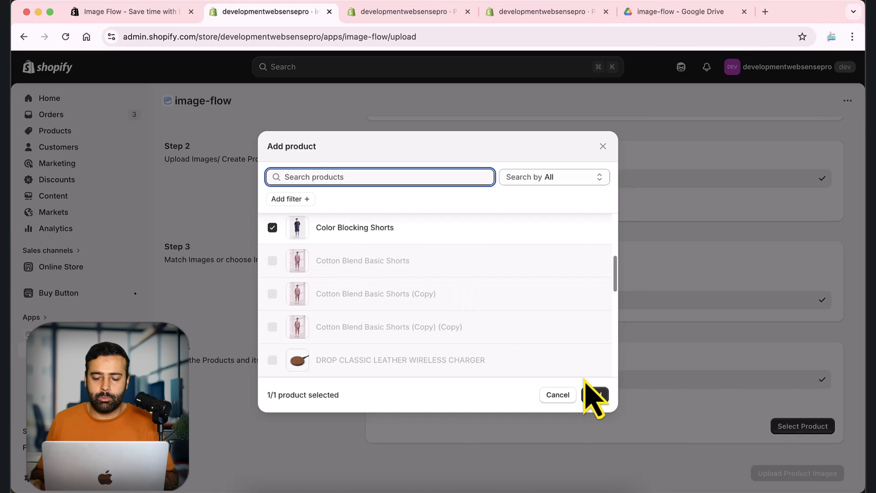
left_click(595, 394)
scroll(563, 254, "down", 3)
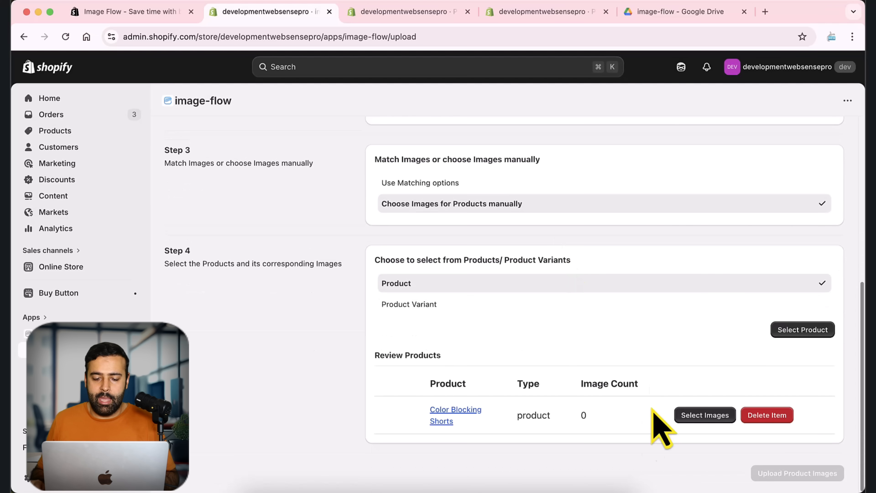
- Add Color Blocking Shorts to the review list a second time
left_click(793, 329)
scroll(444, 265, "down", 3)
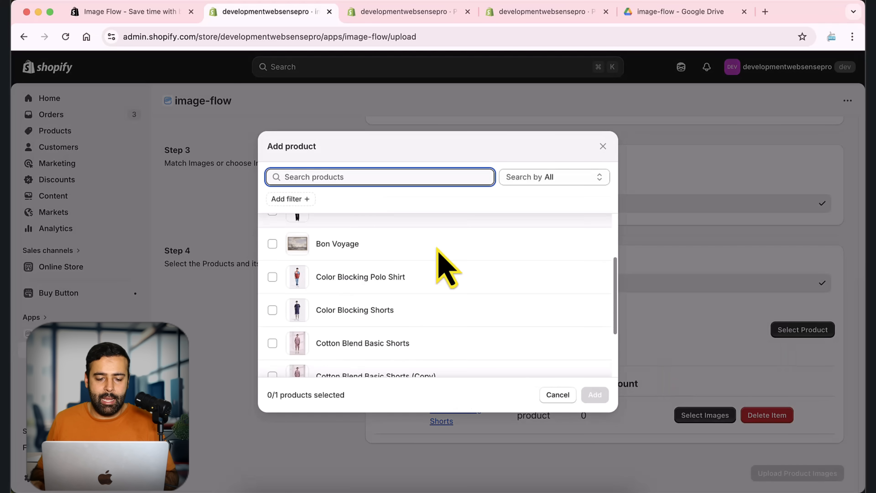
left_click(299, 307)
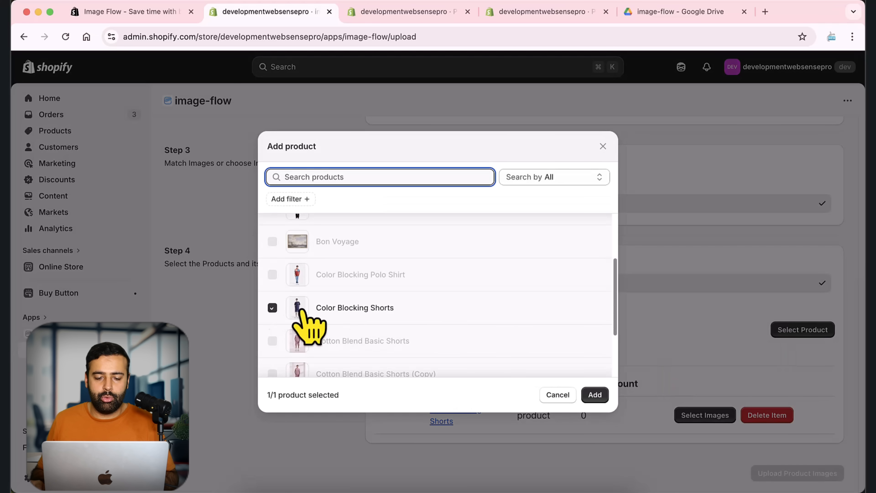
left_click(594, 394)
scroll(569, 312, "down", 2)
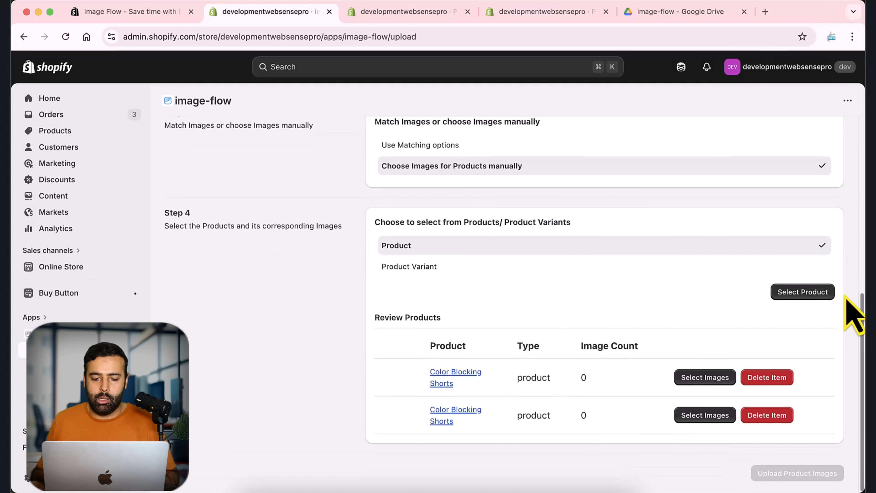
- Add Cotton Blend Basic Shorts (Copy) to the review list
left_click(822, 292)
scroll(469, 284, "down", 5)
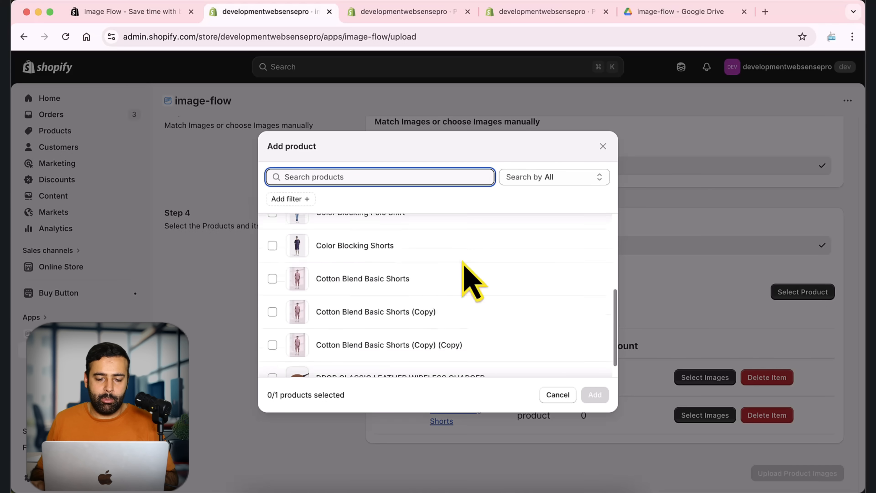
left_click(272, 294)
scroll(517, 328, "down", 3)
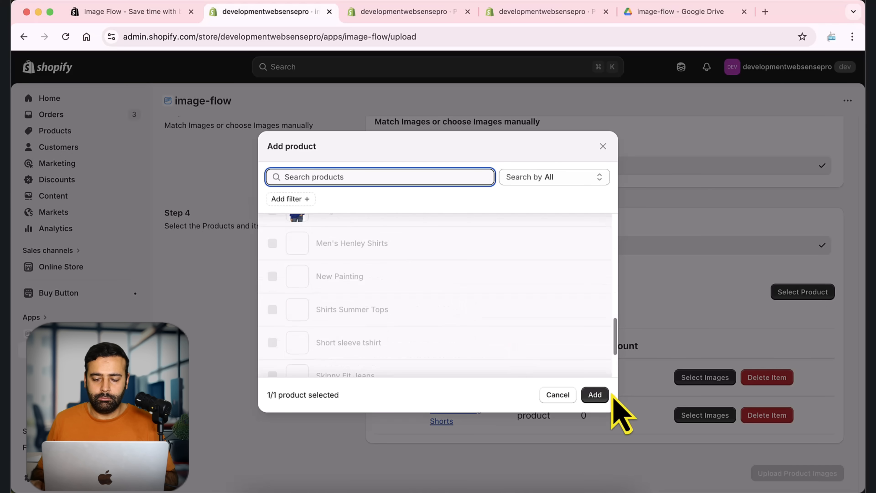
left_click(594, 394)
scroll(655, 283, "down", 2)
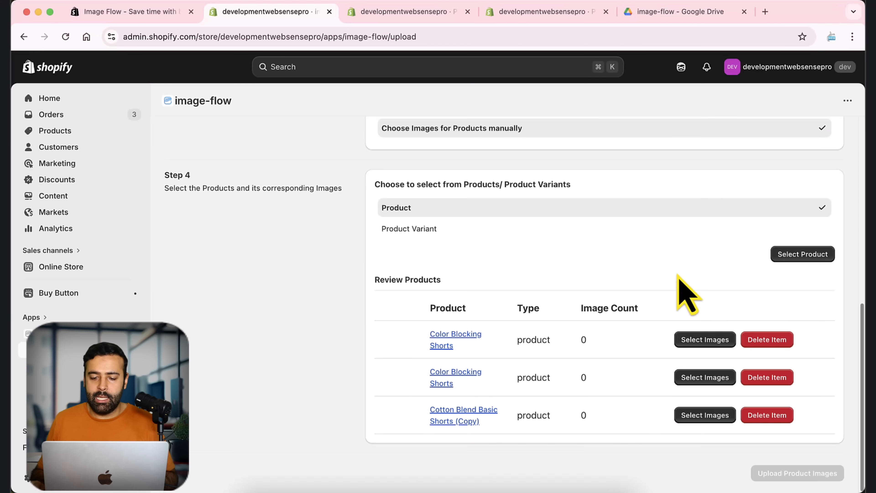
- For the first Color Blocking Shorts entry, sign in with the Google account, search Drive images for activewea, and open the upload option
left_click(709, 342)
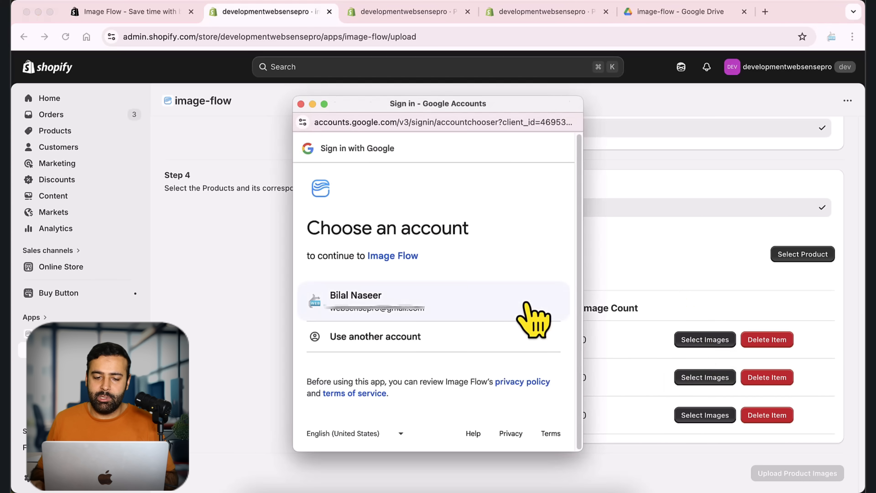
left_click(385, 309)
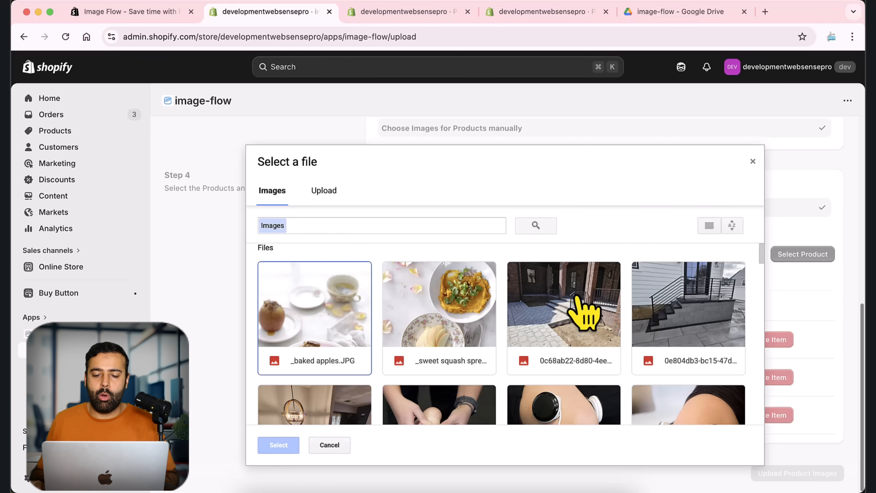
left_click(413, 222)
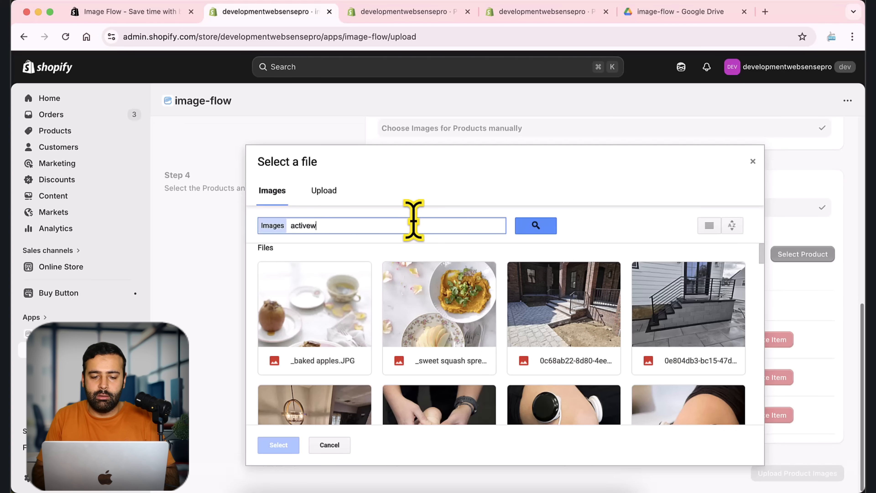
key("Return")
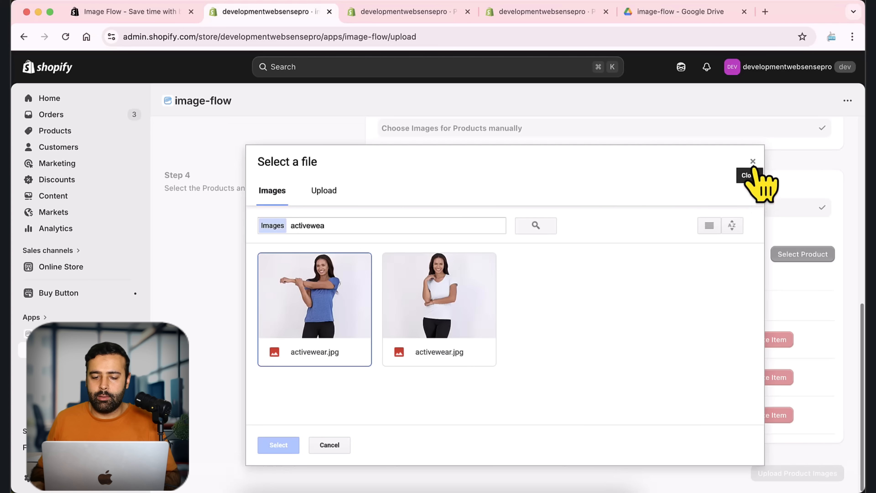
left_click(318, 198)
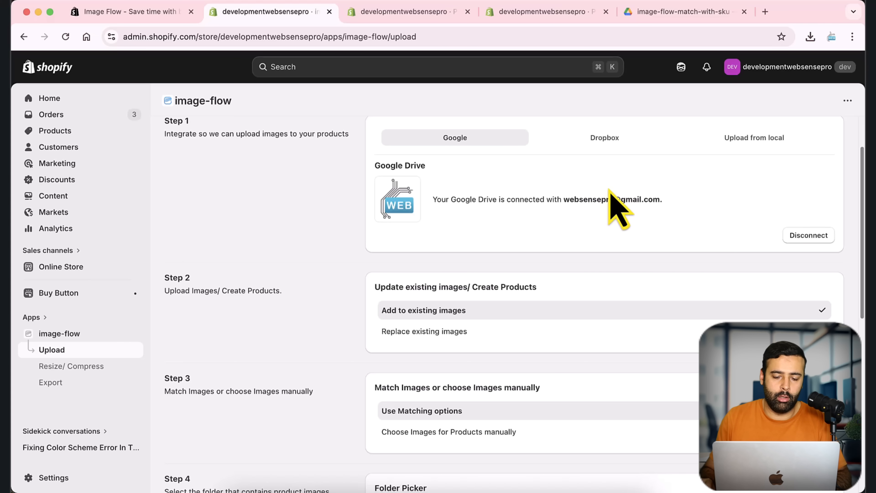
- Compare the image file names in the SKU matching Drive folder with the T-shirt product's Clear and Blue variant SKUs
left_click(647, 17)
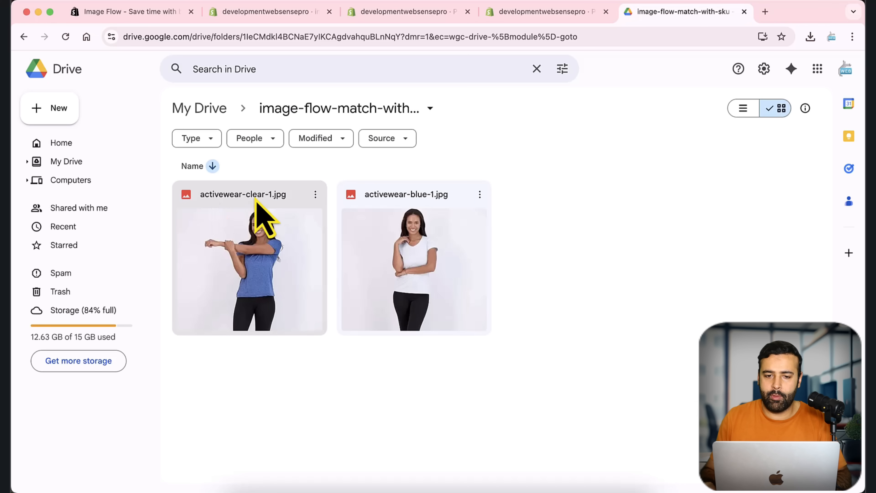
left_click(388, 14)
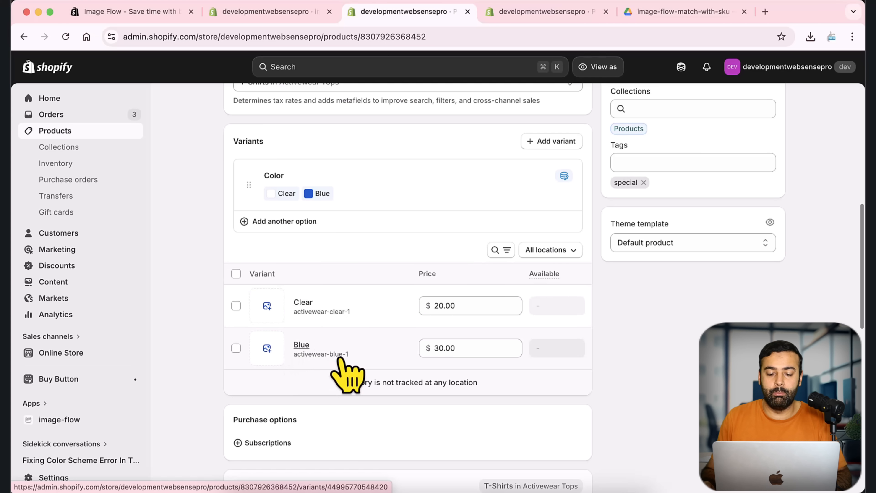
left_click(655, 12)
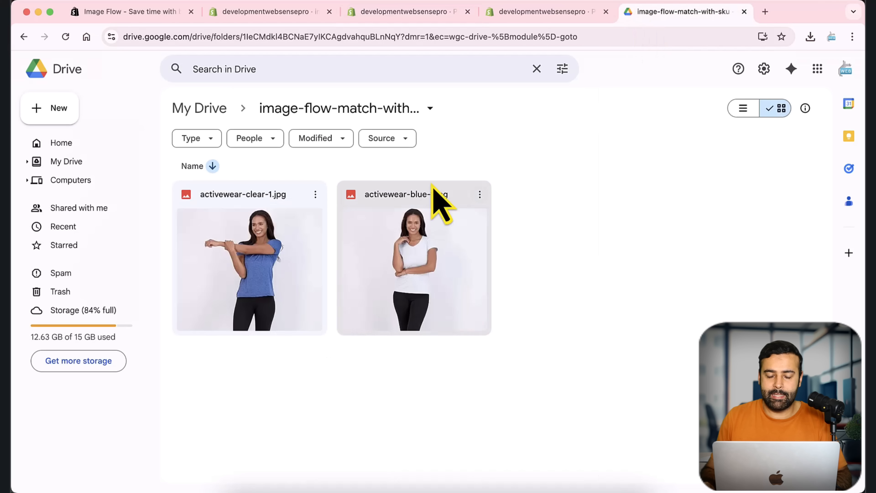
- Return to Image Flow and select the image-flow-match-with-sku folder as the image source
left_click(293, 13)
scroll(854, 255, "down", 10)
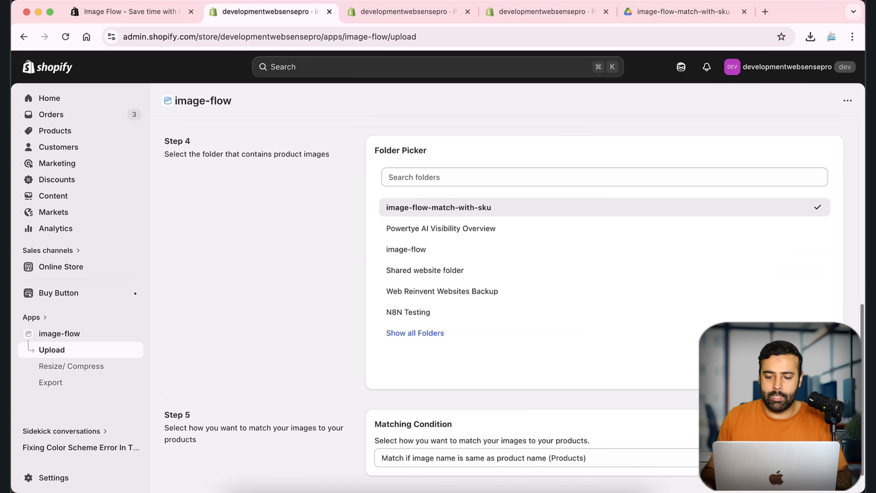
left_click_drag(776, 375, 836, 383)
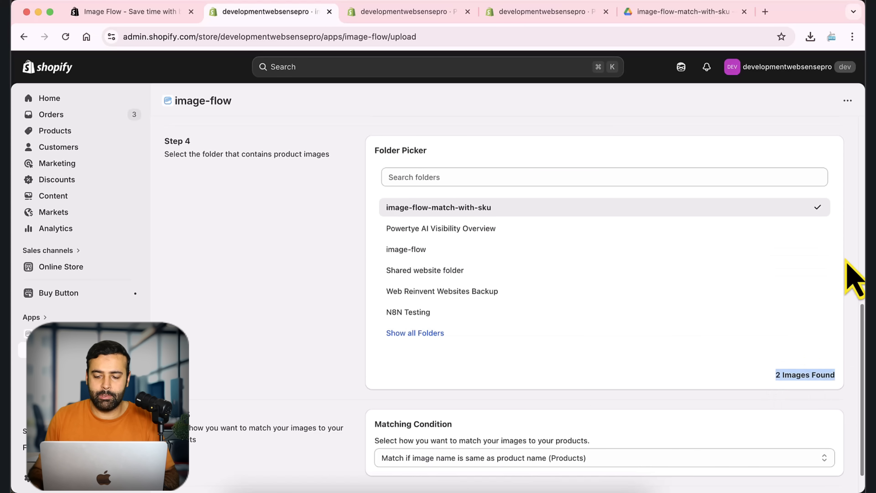
scroll(846, 257, "down", 1)
left_click(694, 427)
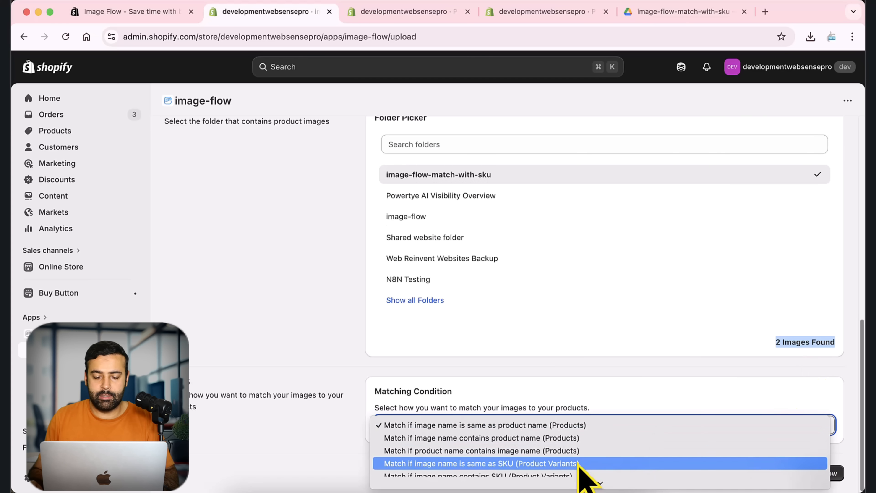
key("super+shift+4")
mouse_move(99, 240)
left_mouse_down()
mouse_move(683, 466)
mouse_move(691, 480)
left_mouse_up()
left_click_drag(644, 359, 579, 461)
key("Escape")
- Set the matching condition to image name same as SKU (Product Variants) and run the match
left_click(619, 426)
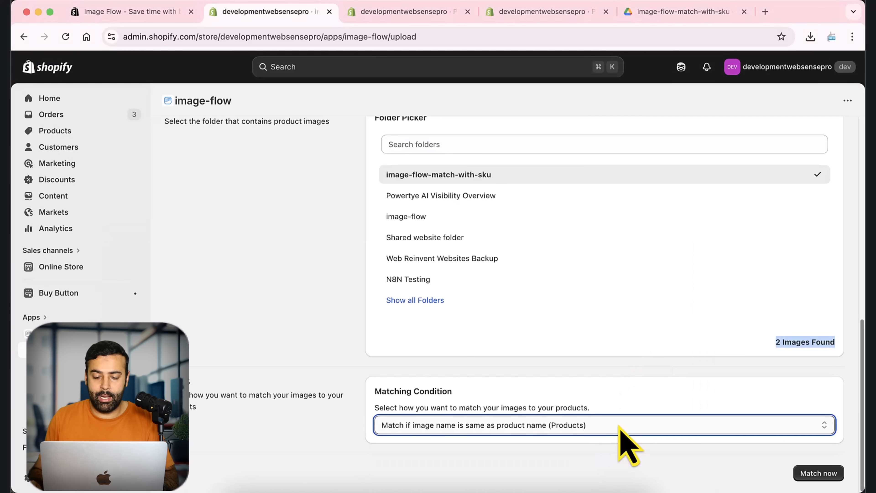
left_click(618, 425)
left_click(596, 464)
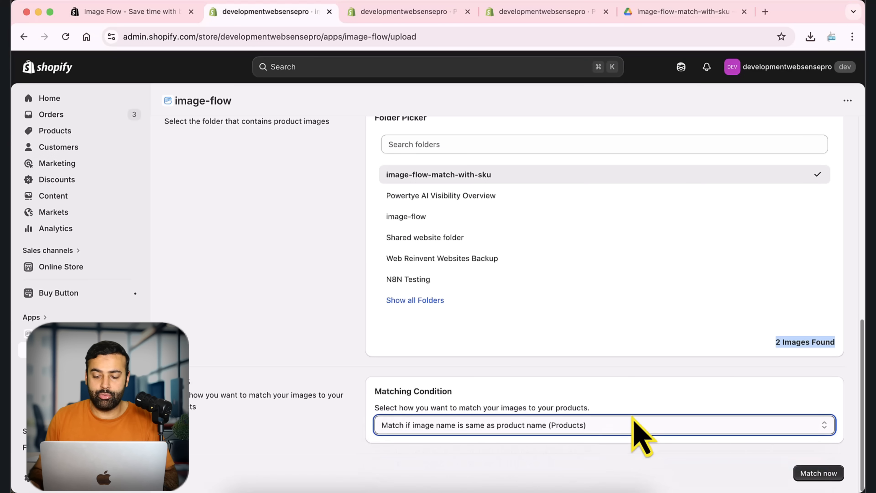
left_click(804, 474)
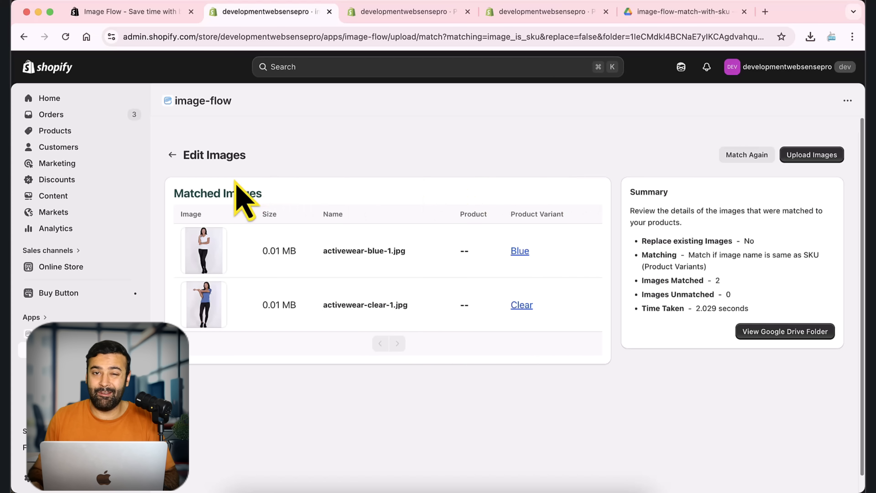
- Go back to the upload page and review the available SKU, barcode and metafield matching conditions
left_click(173, 156)
scroll(828, 287, "down", 7)
scroll(855, 294, "down", 5)
left_click(737, 424)
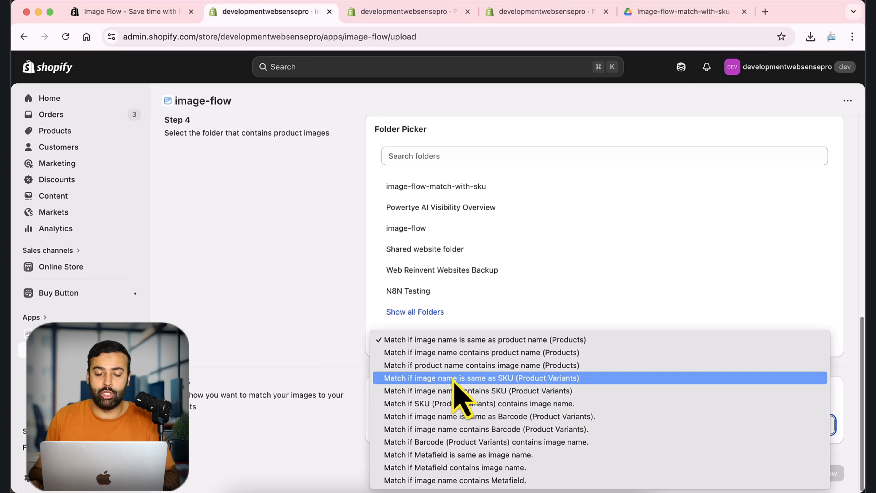
left_click(303, 304)
scroll(321, 300, "up", 6)
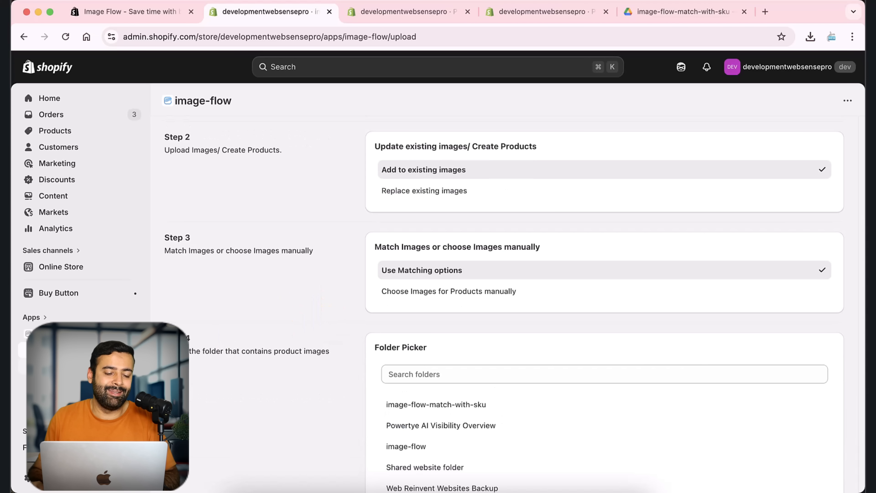
- Open the Resize/Compress page and set the job type to Compress Images
left_click(79, 365)
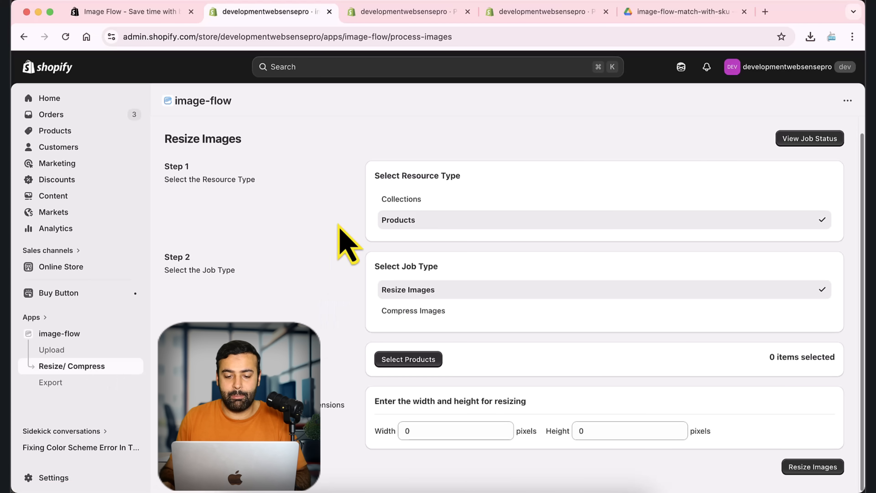
left_click(410, 311)
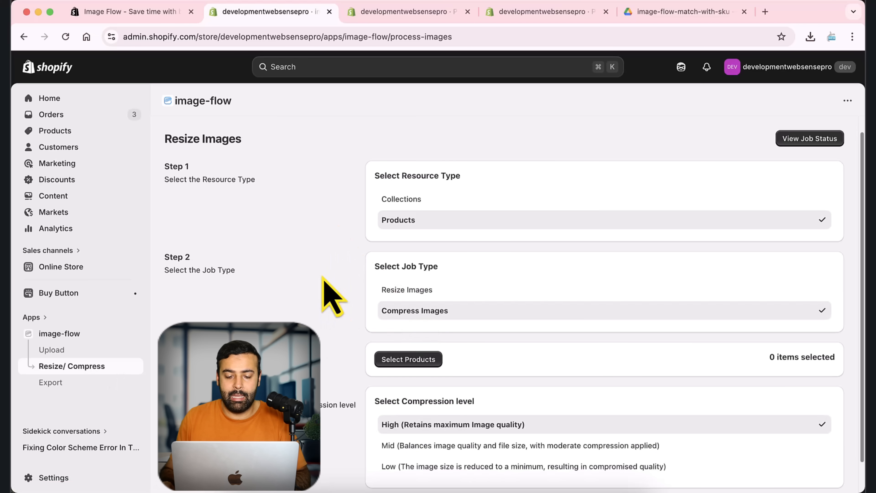
- Compress the images of the 4 in 1 Retractable Charger product at High quality, then leave the job's log and status page
scroll(342, 325, "down", 1)
left_click(407, 327)
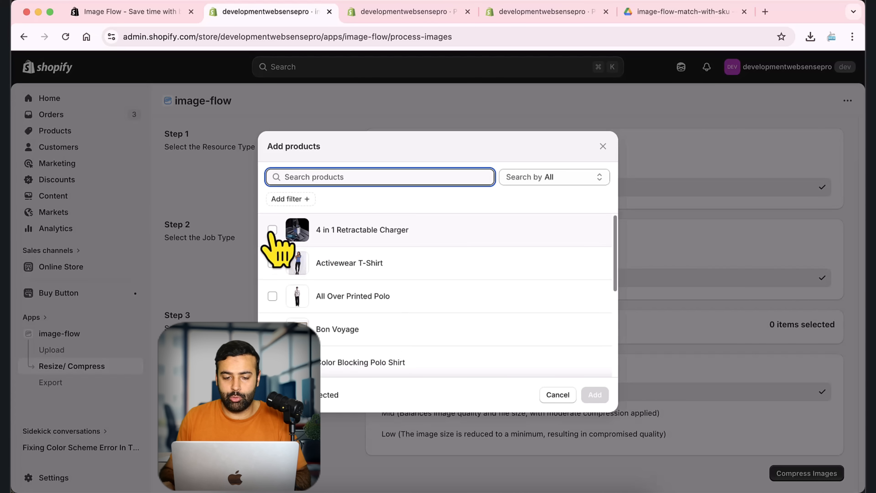
left_click(272, 229)
left_click(594, 395)
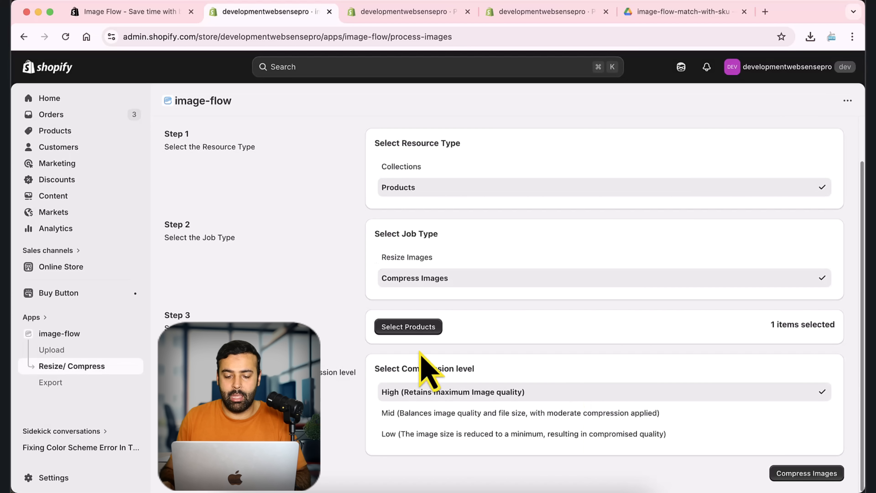
left_click(807, 475)
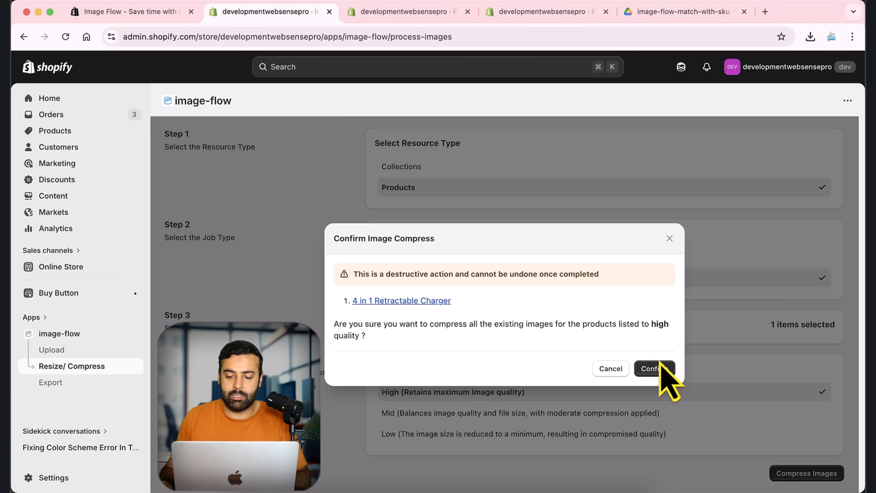
left_click(654, 368)
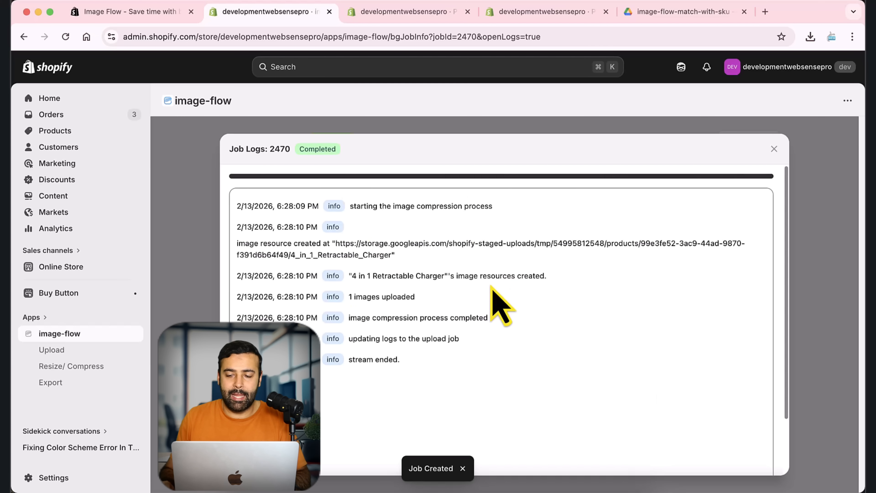
left_click(774, 149)
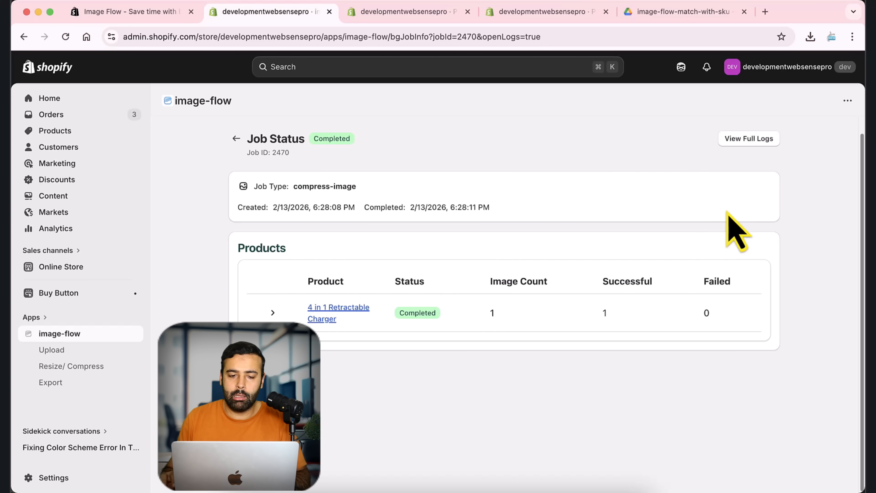
left_click(236, 138)
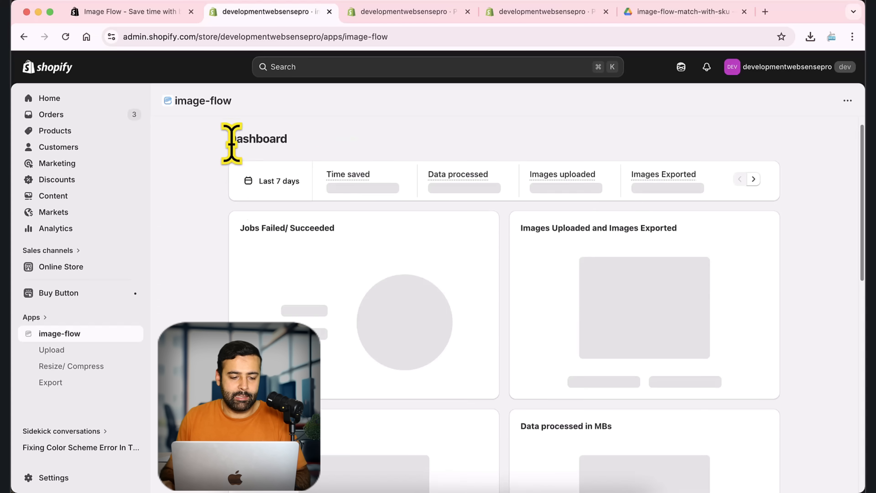
- Open the Export page and select the All Over Printed Polo product for export
left_click(55, 382)
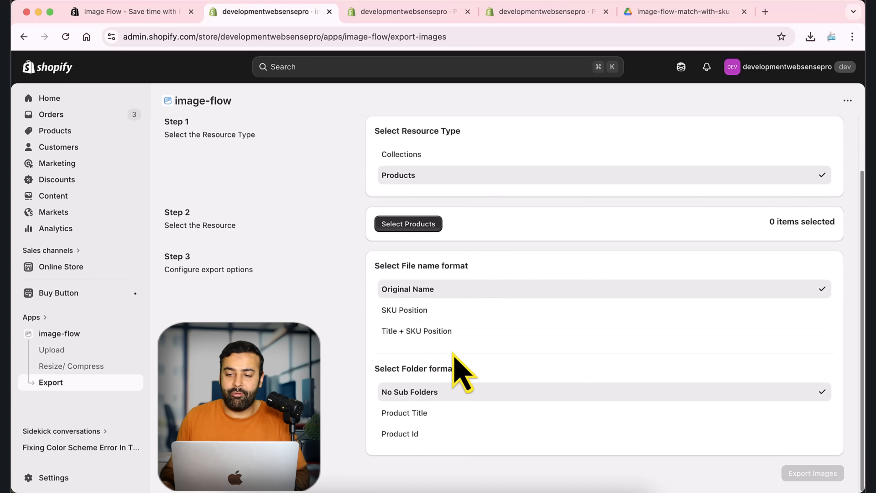
left_click(408, 285)
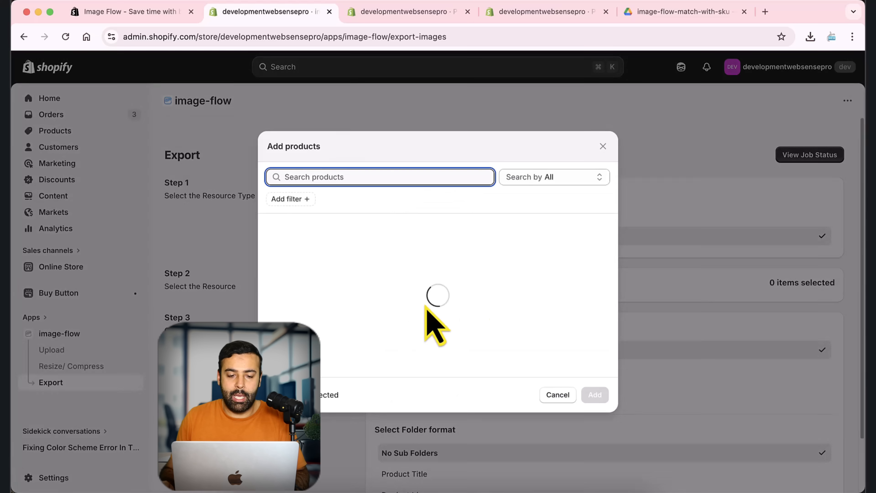
scroll(449, 273, "down", 1)
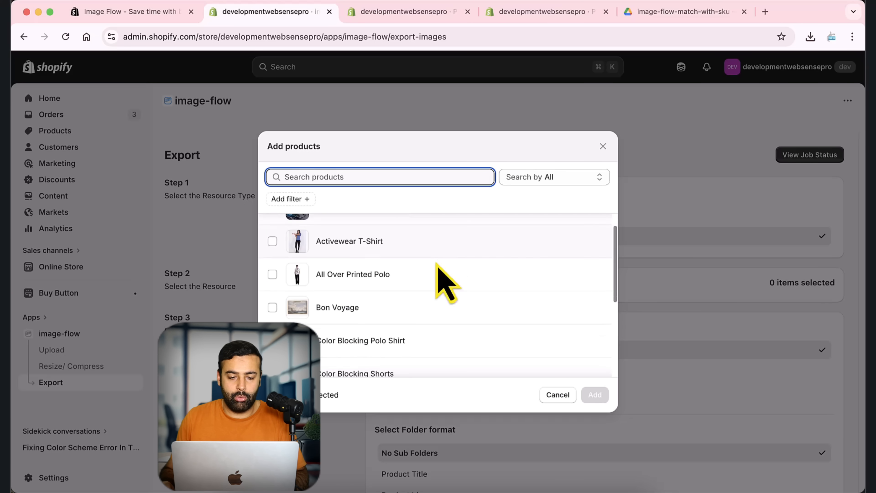
left_click(273, 274)
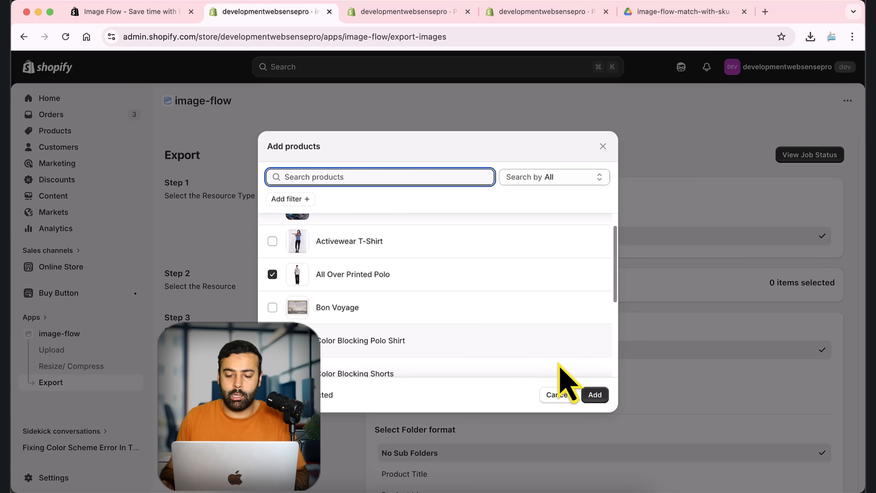
left_click(595, 394)
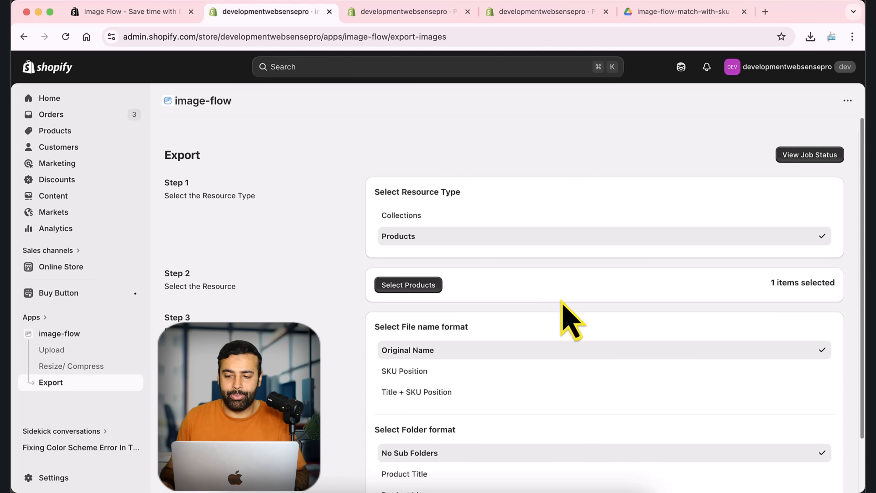
- Set the export's folder format to Product Title and its file name format to Title + SKU Position
scroll(562, 321, "down", 2)
scroll(565, 331, "up", 2)
scroll(566, 331, "down", 2)
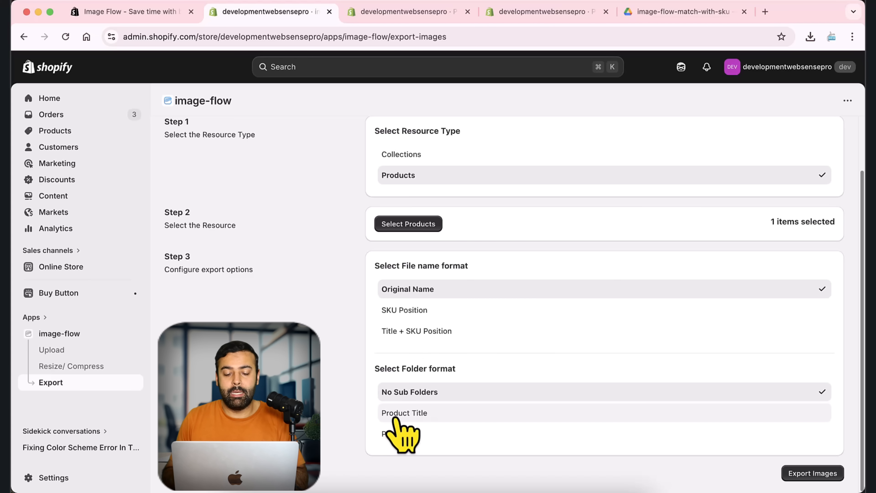
left_click(428, 414)
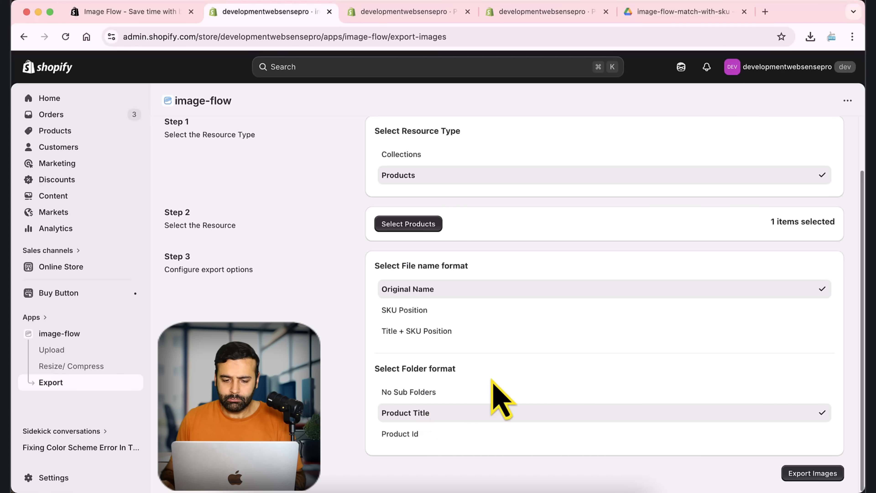
scroll(493, 397, "up", 1)
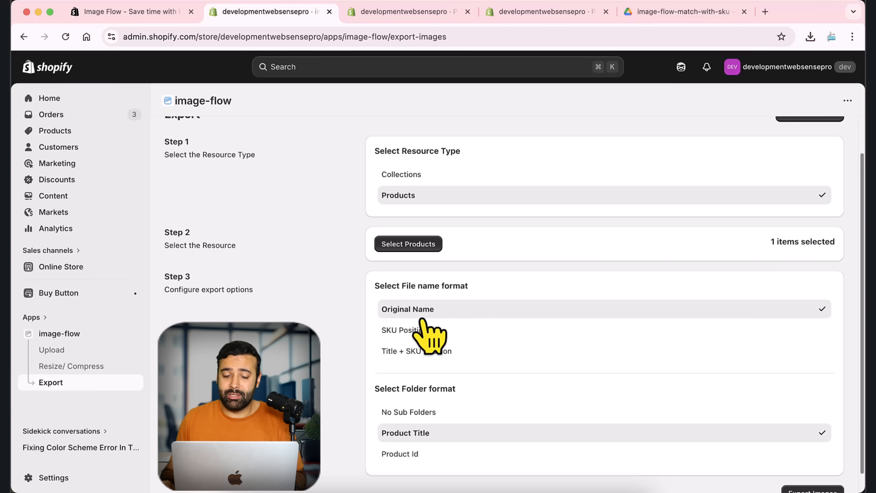
left_click_drag(374, 286, 483, 288)
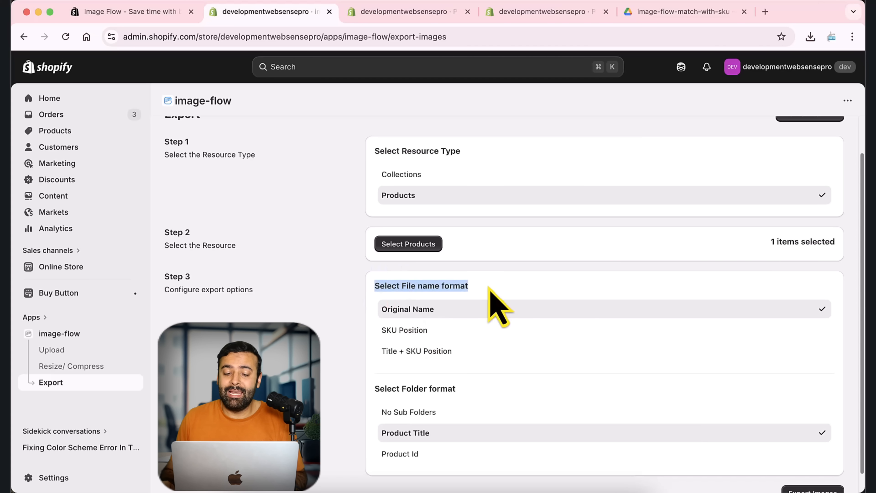
left_click(437, 352)
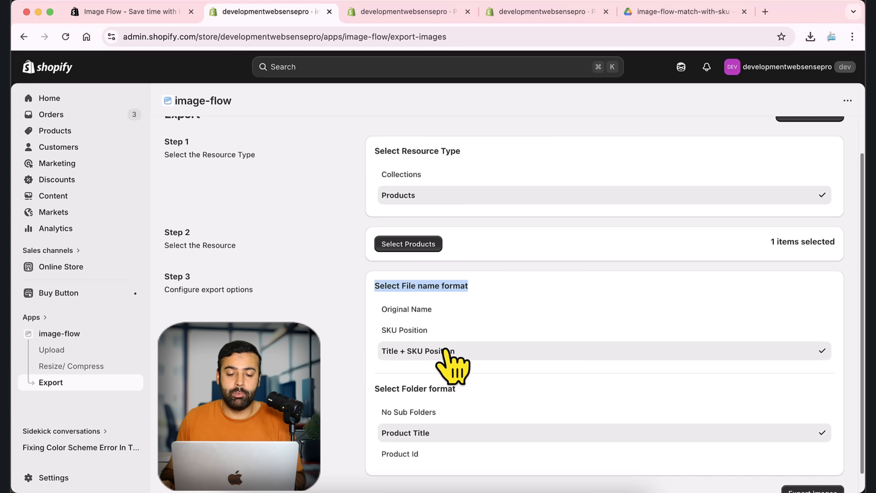
scroll(509, 312, "down", 1)
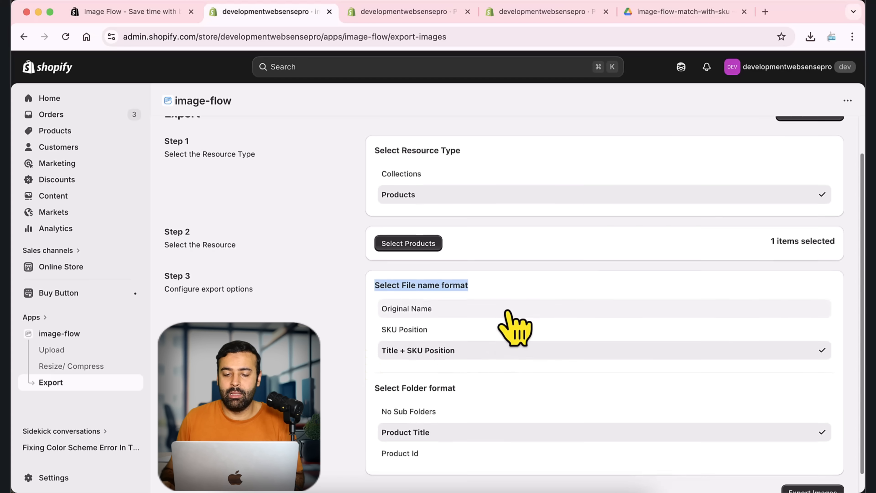
left_click(521, 259)
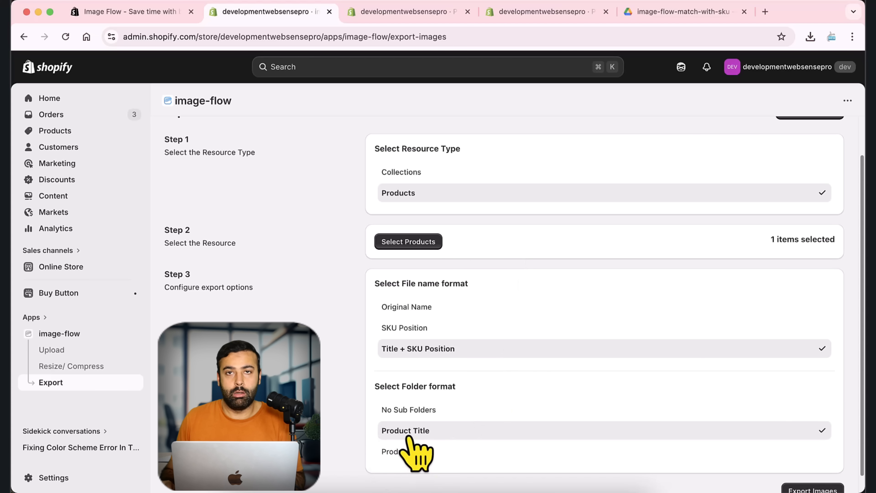
- Reopen the product selection and choose All Over Printed Polo again as the export product
scroll(483, 311, "up", 2)
left_click(427, 286)
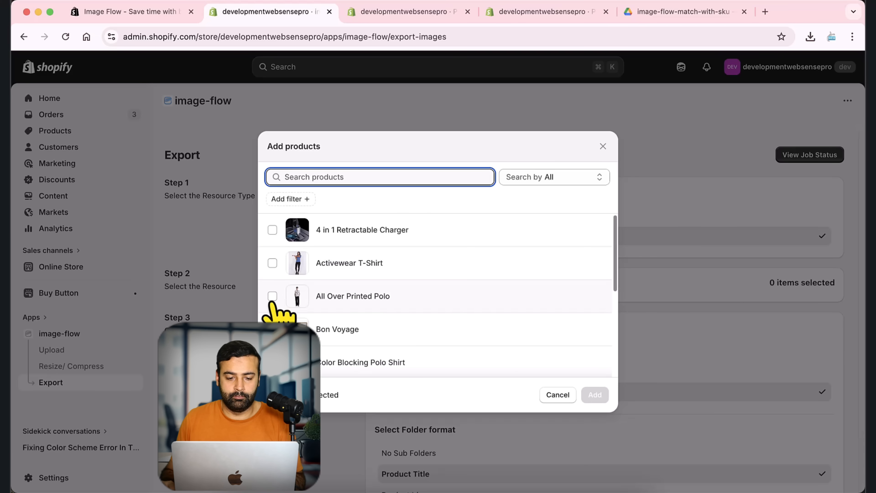
left_click(594, 395)
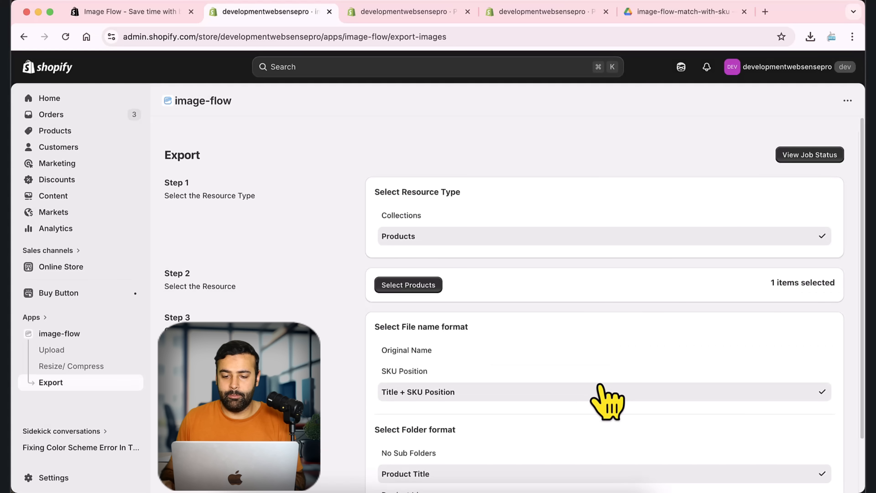
- Proceed to the export review of the product's images and start the export job
scroll(700, 283, "down", 2)
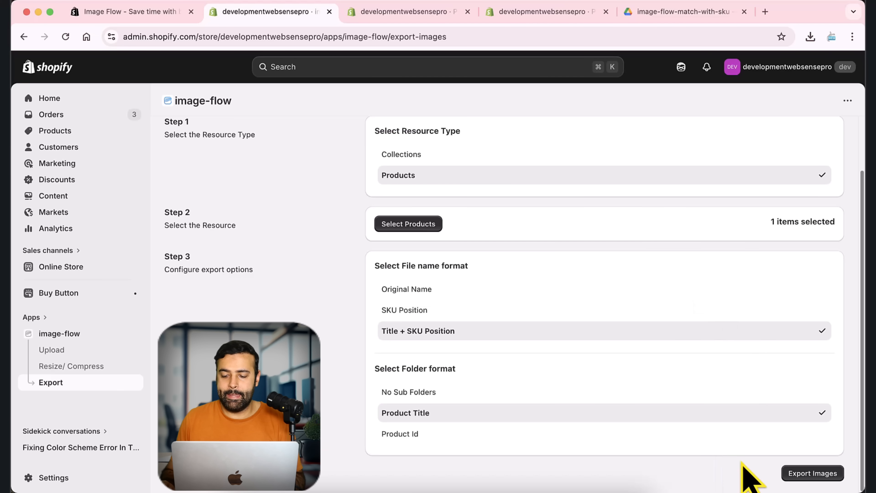
left_click(805, 474)
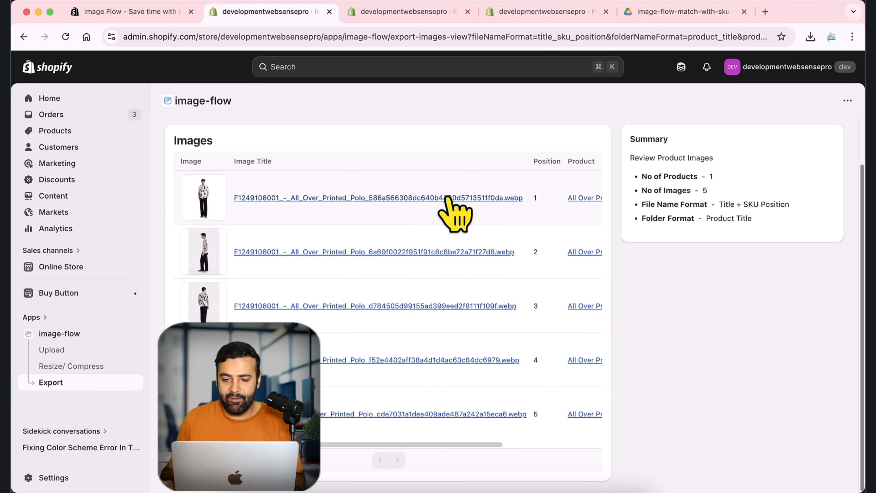
scroll(669, 295, "up", 2)
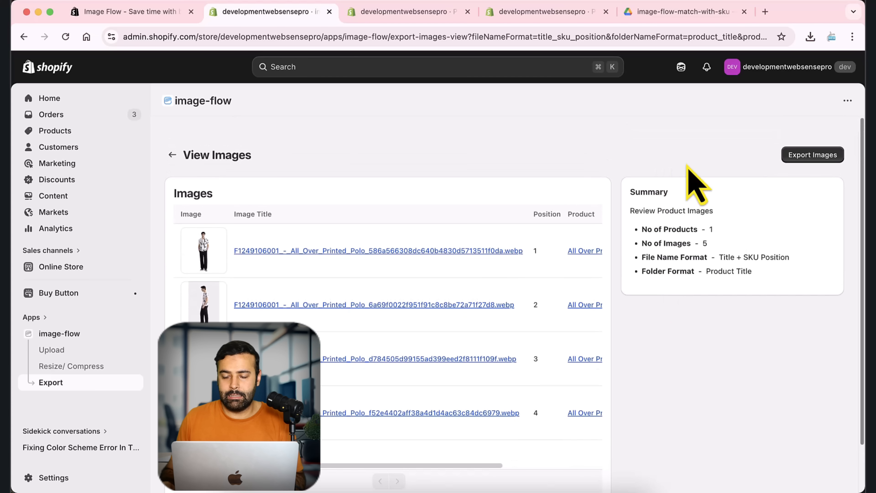
left_click(819, 159)
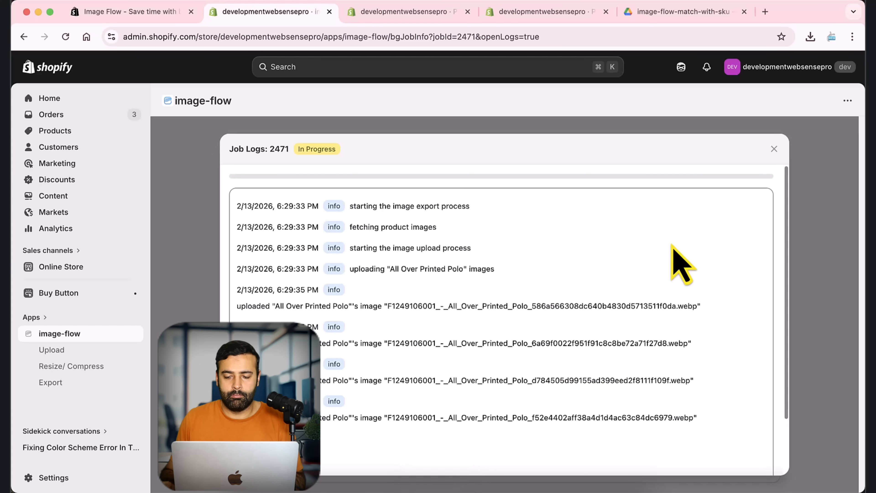
- Copy the zip file link from the export job log and open it in a new tab to download the archive
scroll(672, 245, "down", 2)
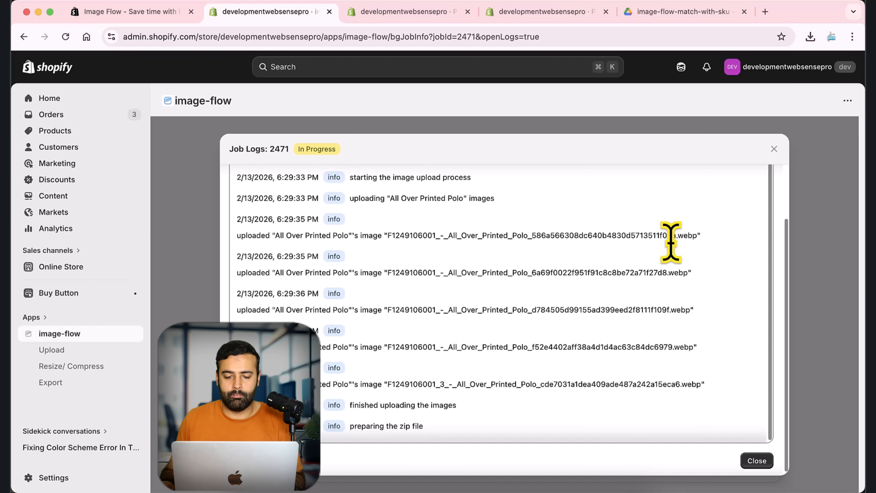
scroll(671, 245, "down", 1)
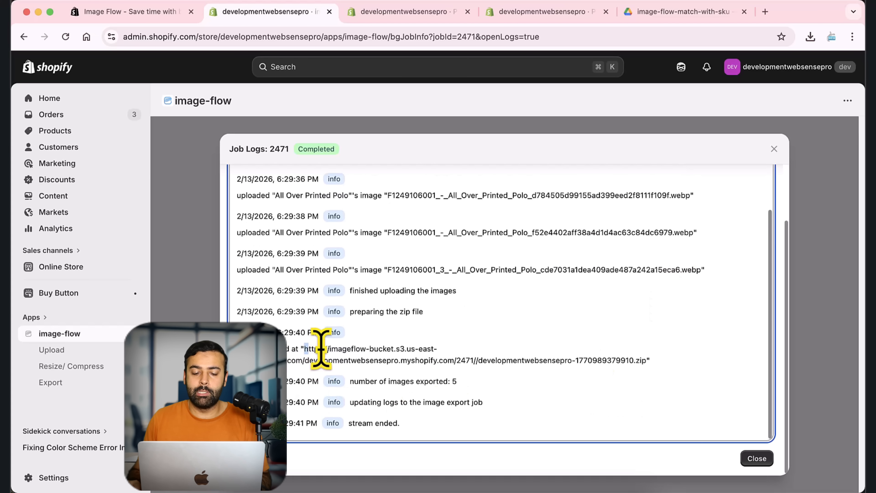
left_click_drag(305, 349, 642, 362)
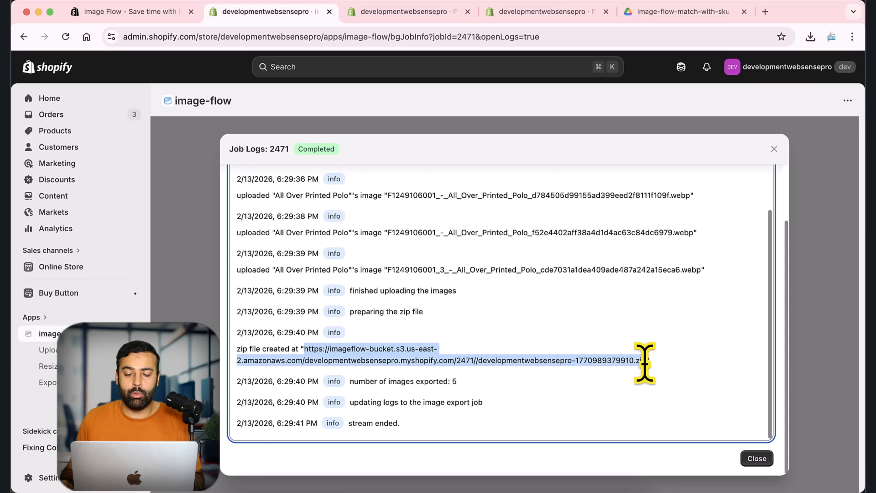
key("super+c")
key("super+t")
key("super+v")
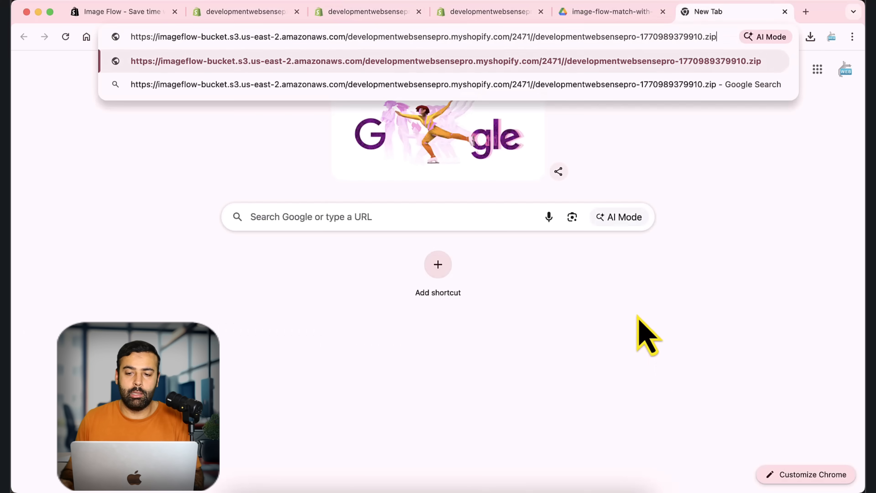
key("Return")
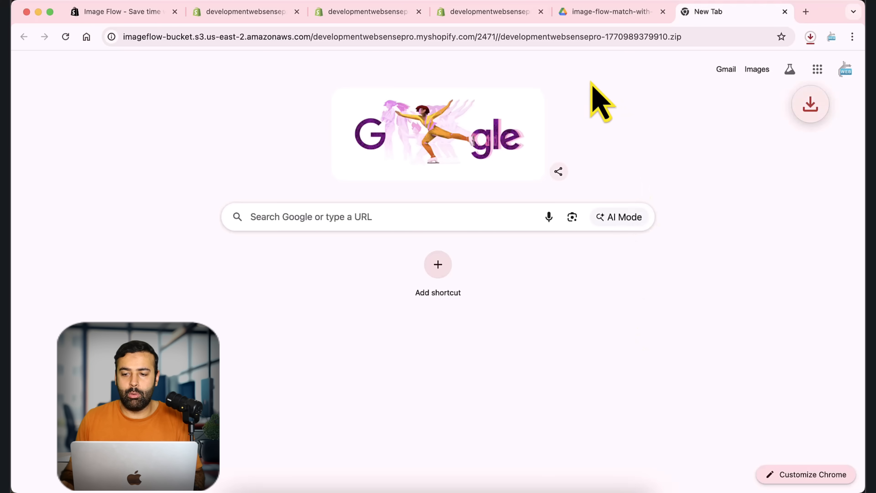
- Show the downloaded zip in the Downloads folder, unpack it and expand the All_Over_Printed_Polo folder
left_click(810, 38)
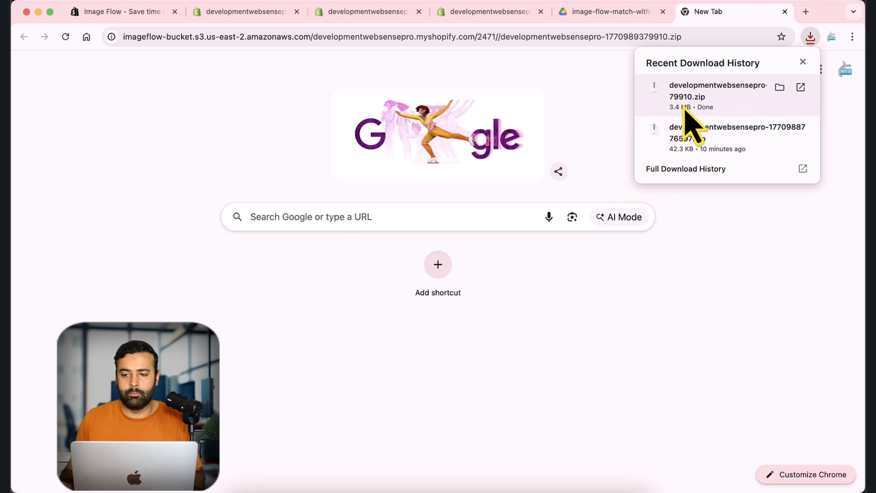
left_click(779, 87)
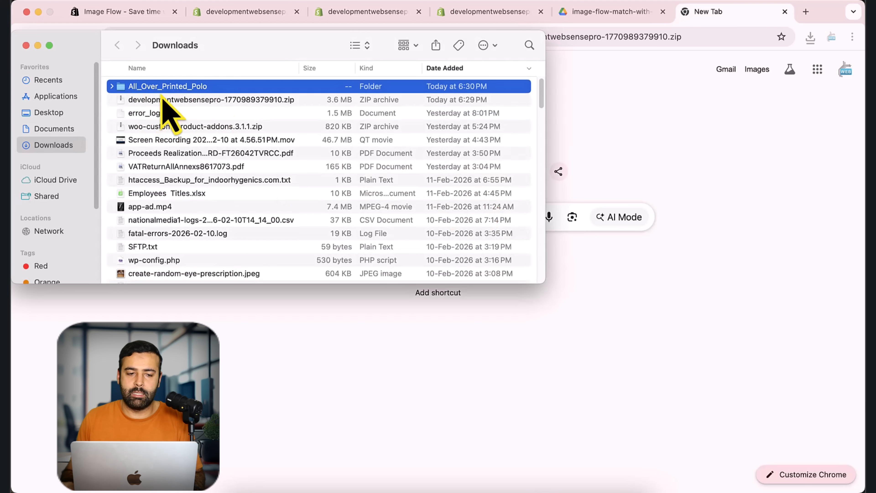
left_click(111, 86)
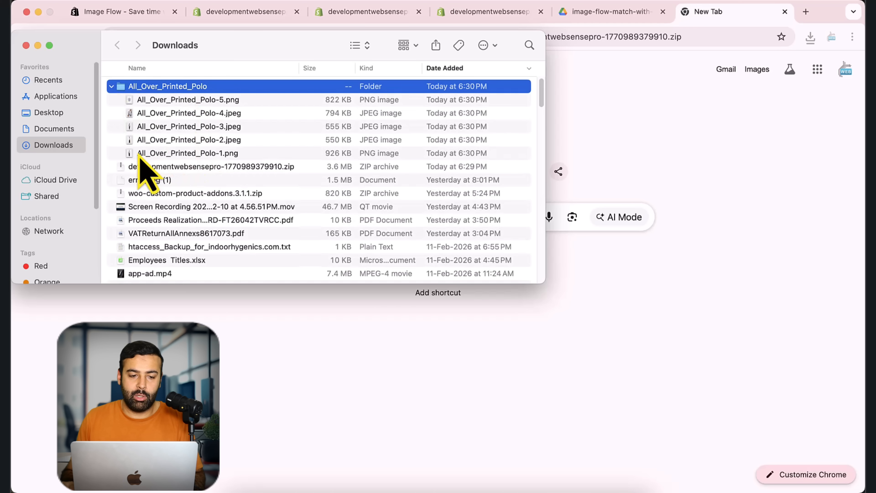
- Look through the exported image files from All_Over_Printed_Polo-1.png up to All_Over_Printed_Polo-5.png, then close the Finder window
left_click(206, 153)
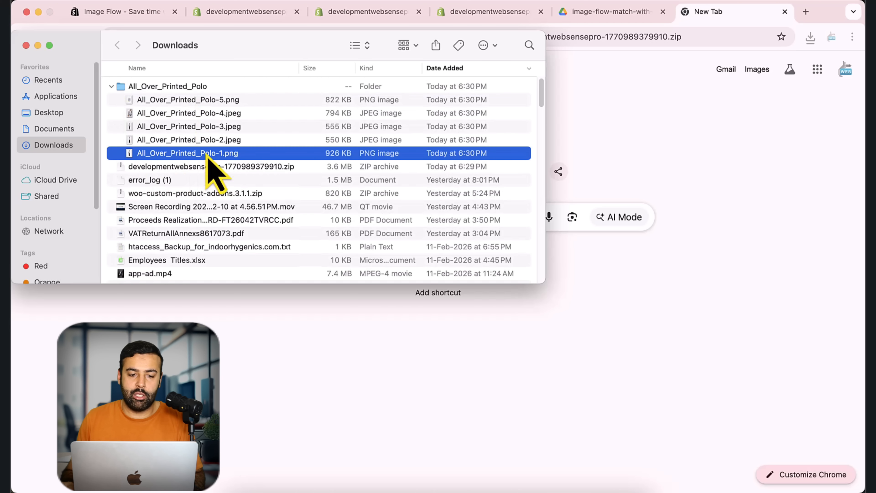
key("Up")
key("Up")
key("Up")
key("Up")
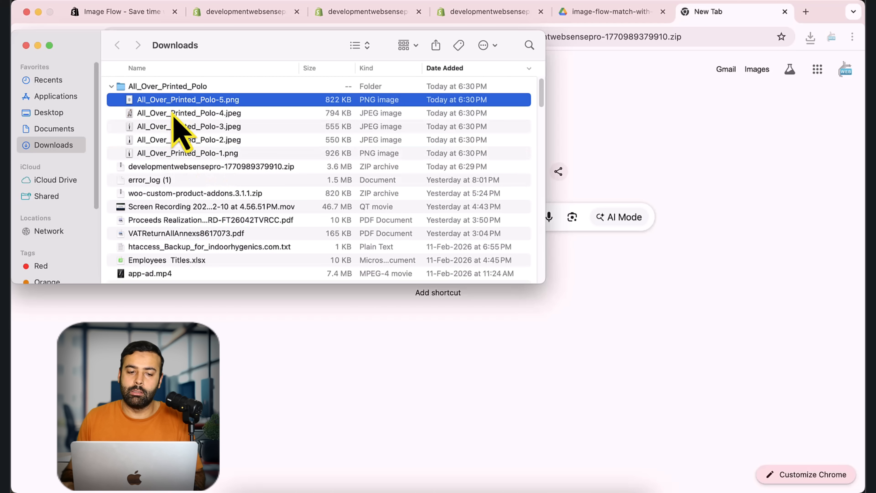
left_click(26, 45)
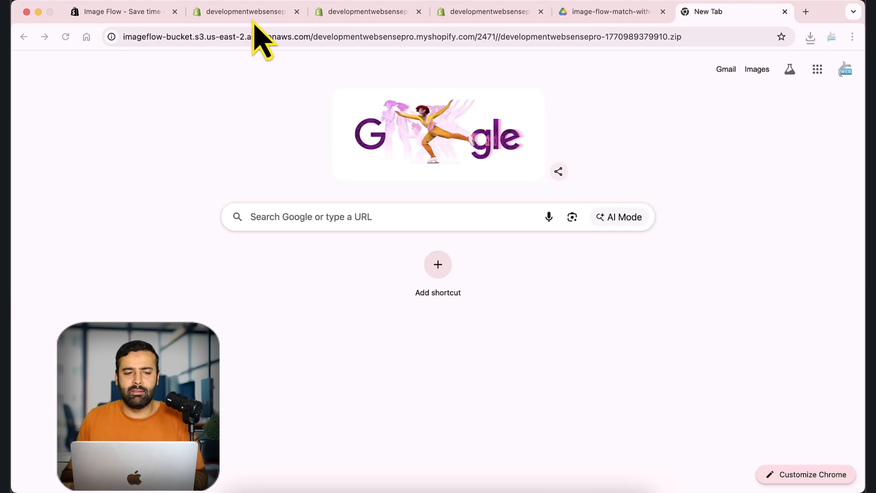
- Return to Image Flow, close the export job log and review the dashboard statistics
left_click(143, 19)
left_click(237, 18)
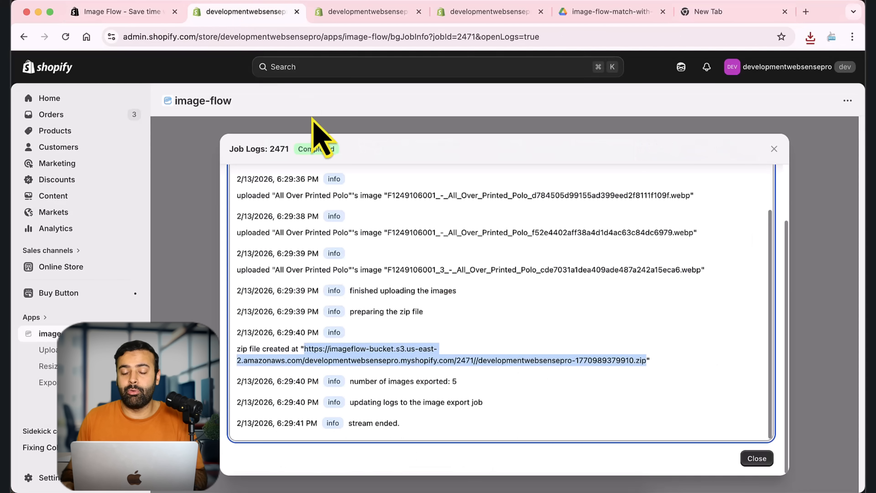
left_click(774, 149)
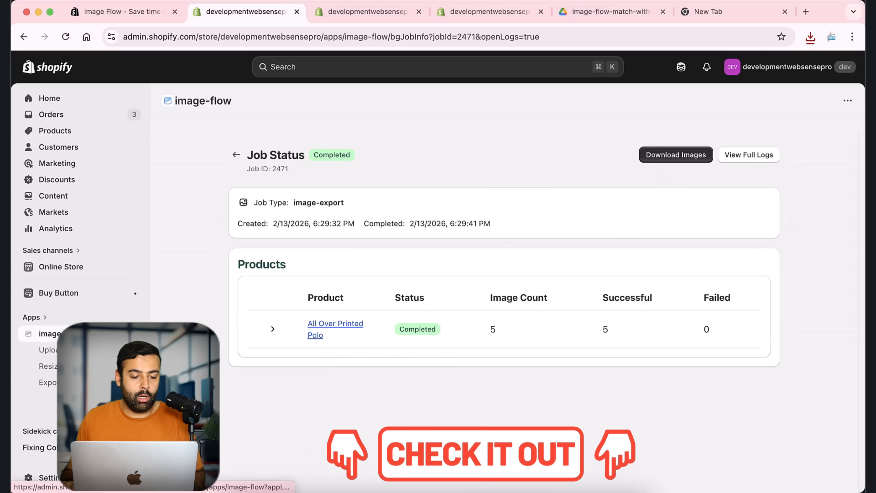
left_click(79, 333)
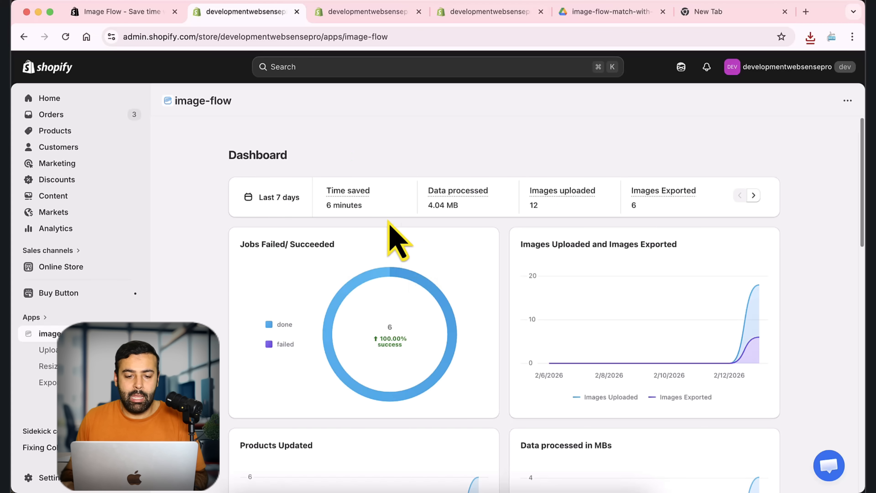
scroll(500, 300, "down", 5)
scroll(512, 321, "up", 5)
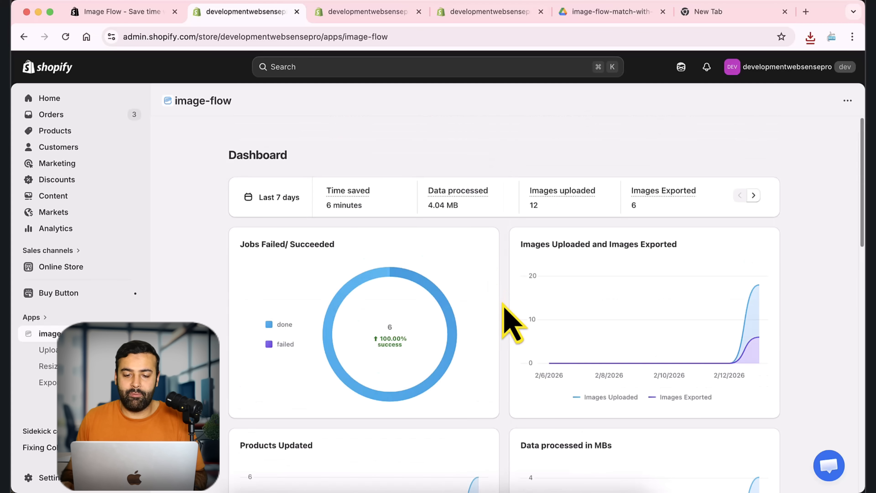